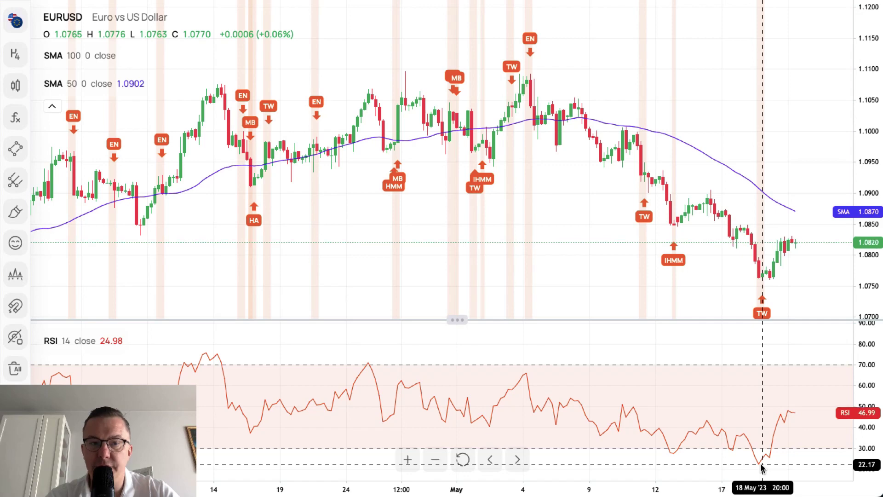
Draw a horizontal ray starting at the 19 May swing low, at about 1.0761
left_click(15, 148)
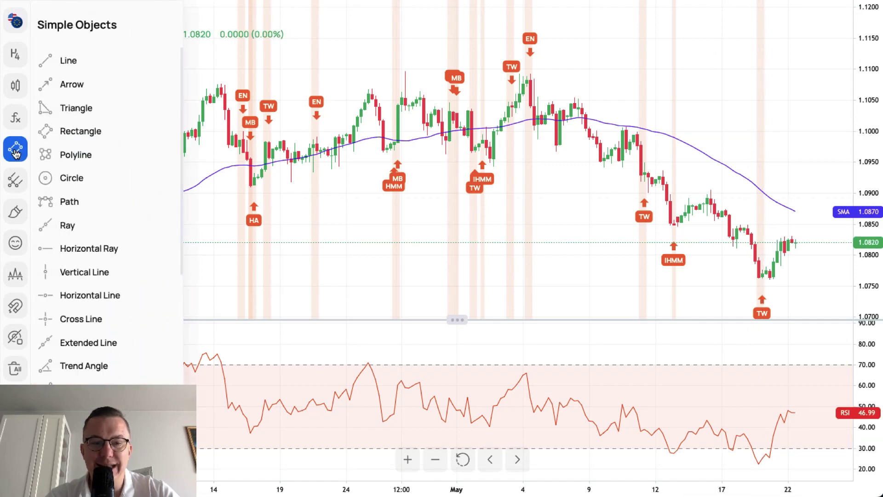
left_click(39, 249)
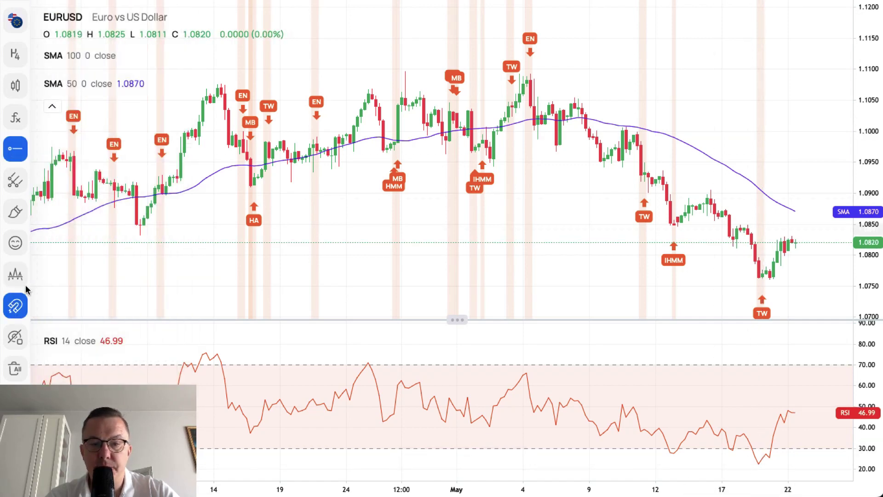
left_click(770, 279)
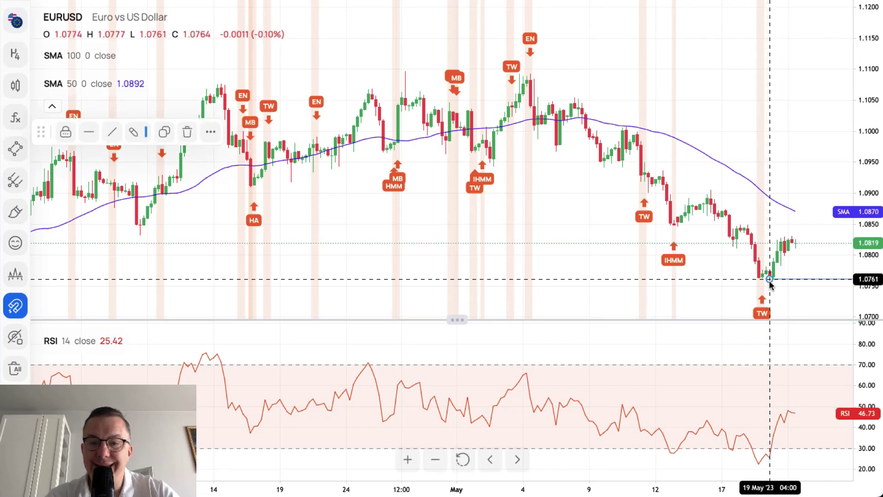
Place a duplicate of the ray at the 15 May low, about 1.0846, and show the 100-period SMA
left_click(167, 134)
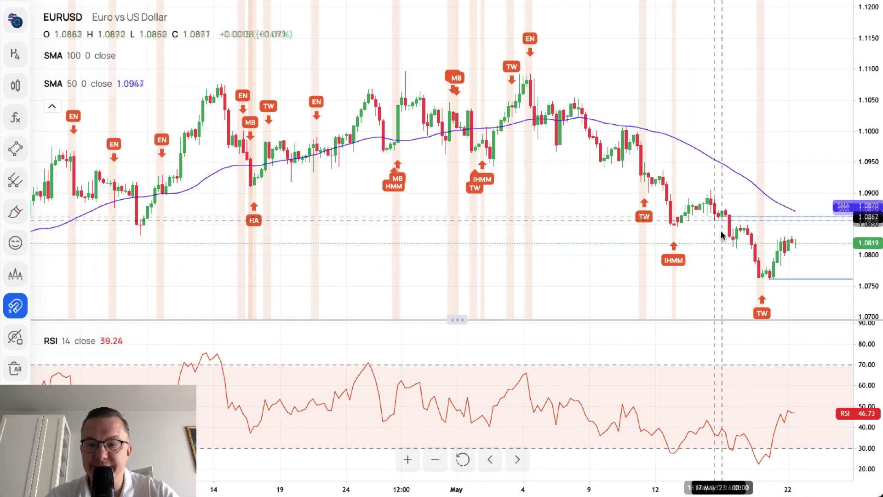
left_click(678, 230)
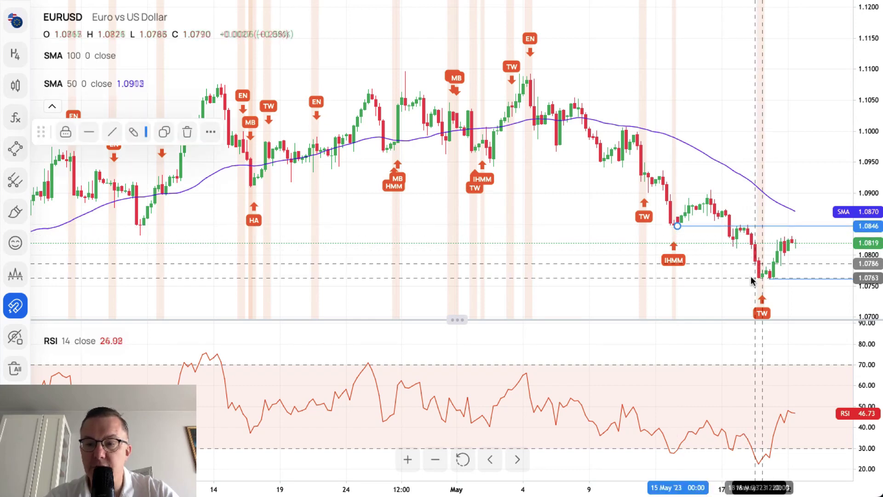
left_click(744, 199)
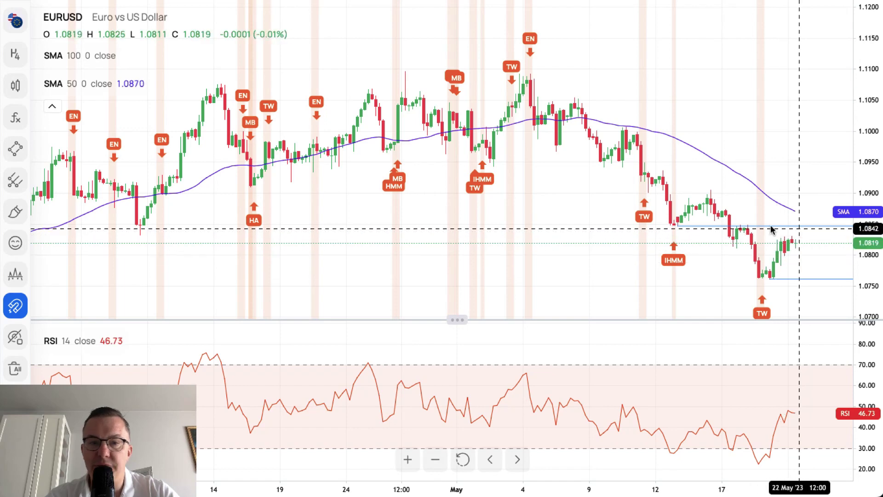
left_click(134, 56)
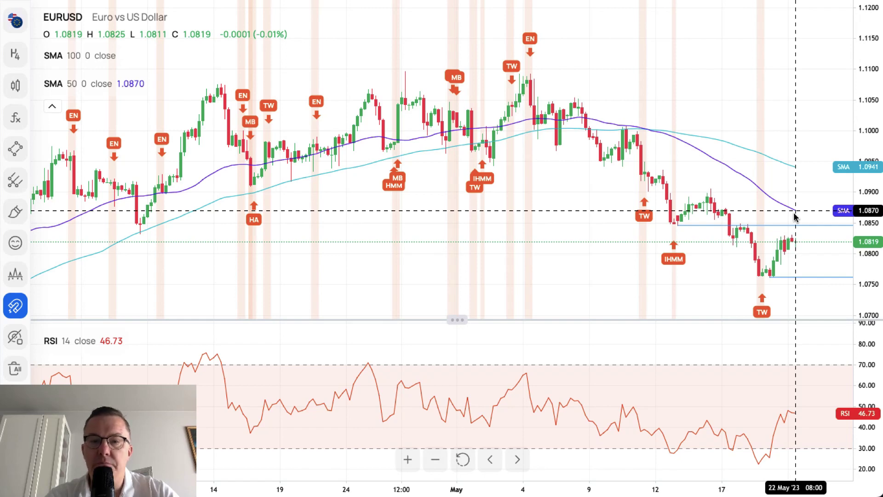
Draw a horizontal line across the chart at the 17 April low, at about 1.0910
left_click(16, 149)
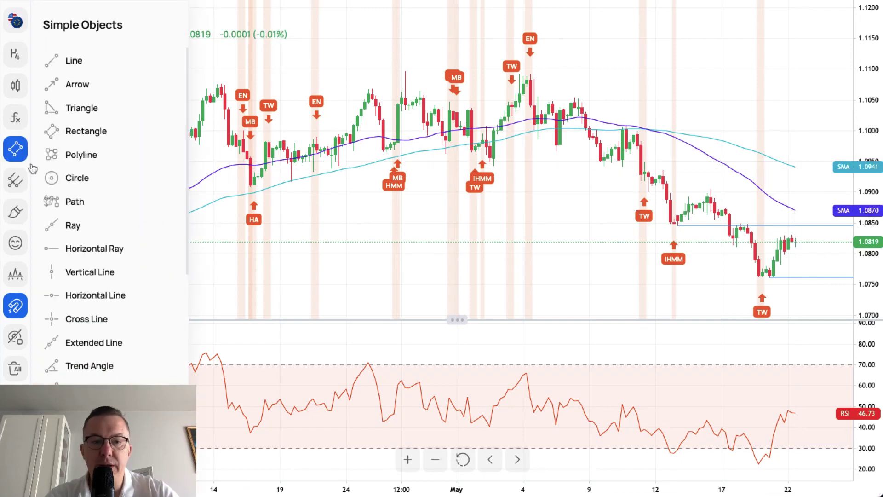
left_click(59, 250)
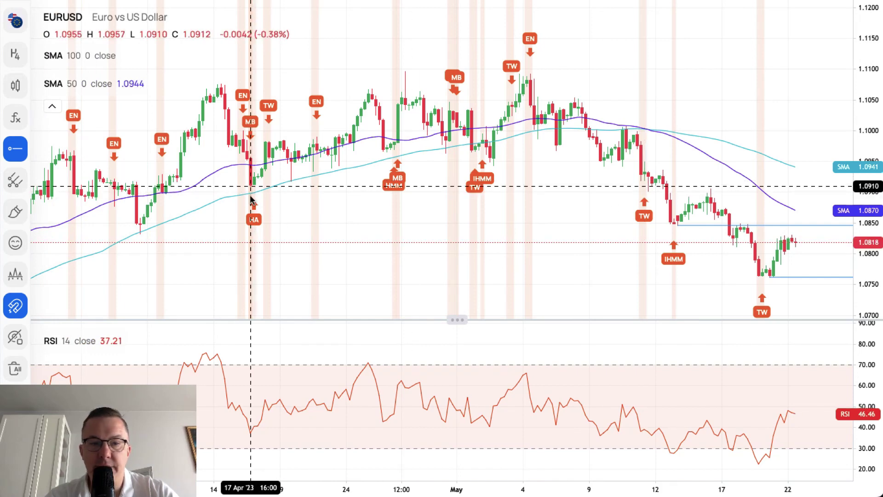
left_click(17, 149)
left_click(91, 298)
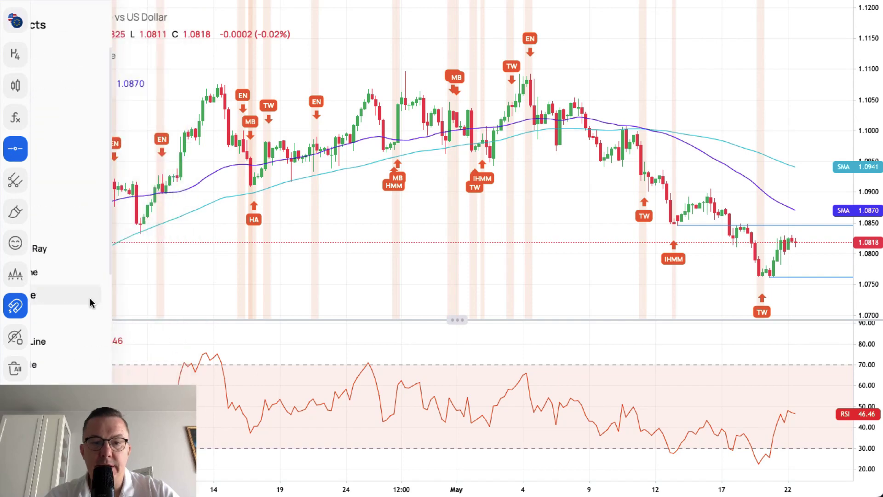
left_click(251, 188)
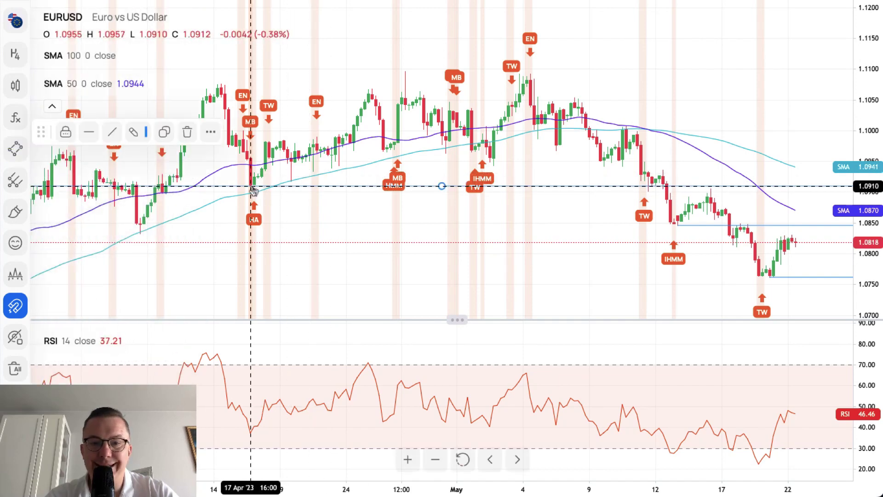
Color the 17 April horizontal line red and make it thicker
left_click(135, 133)
left_click(190, 185)
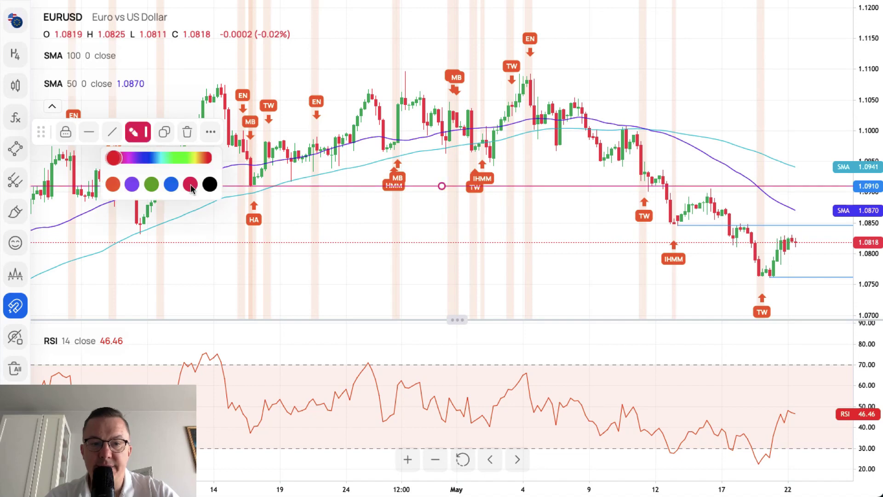
left_click(86, 133)
left_click(152, 160)
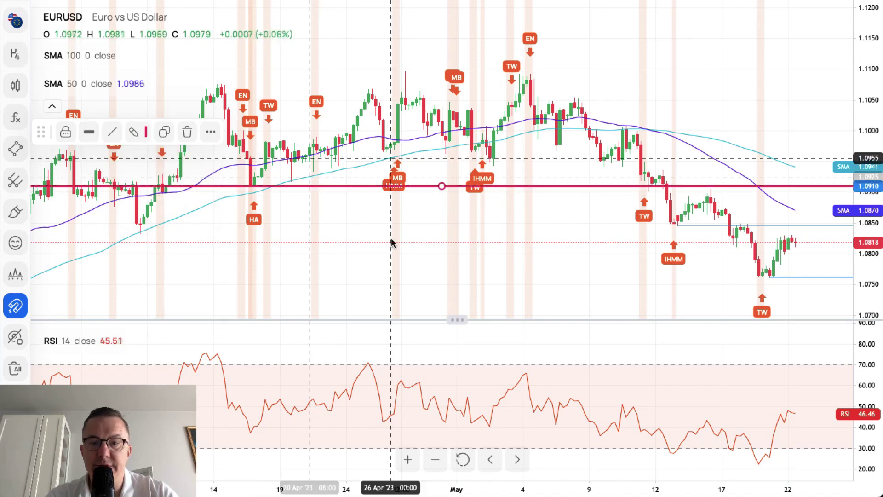
left_click(464, 245)
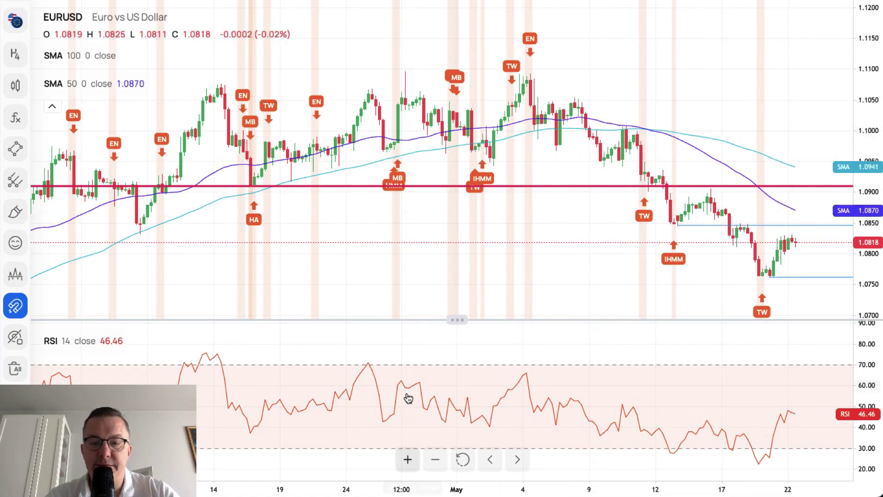
Draw a horizontal line at the 24 March low, at about 1.0714
left_click(435, 459)
left_click(434, 459)
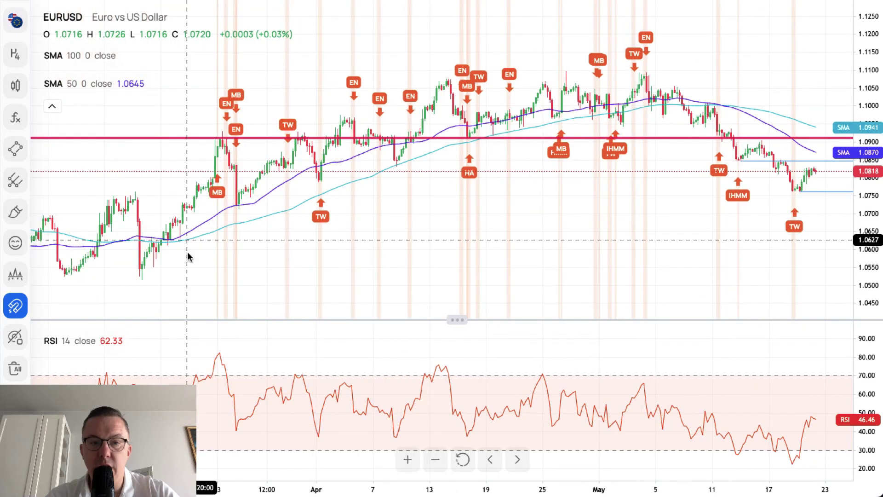
left_click(21, 156)
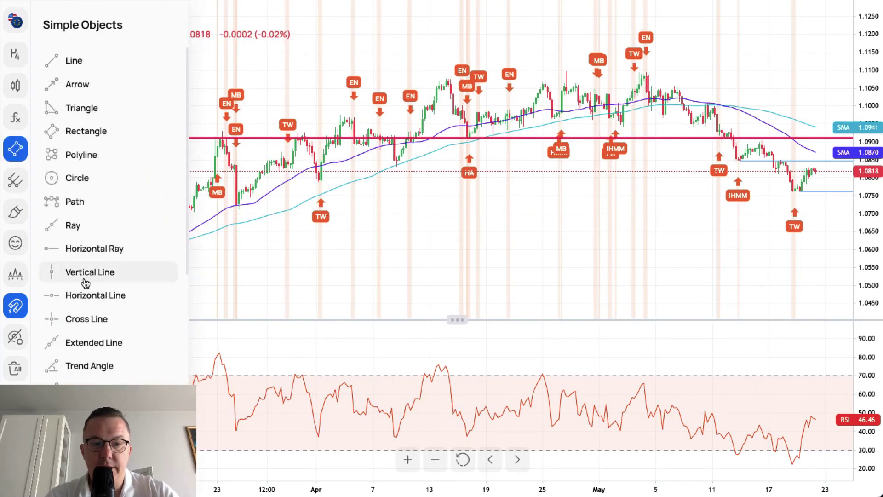
left_click(85, 297)
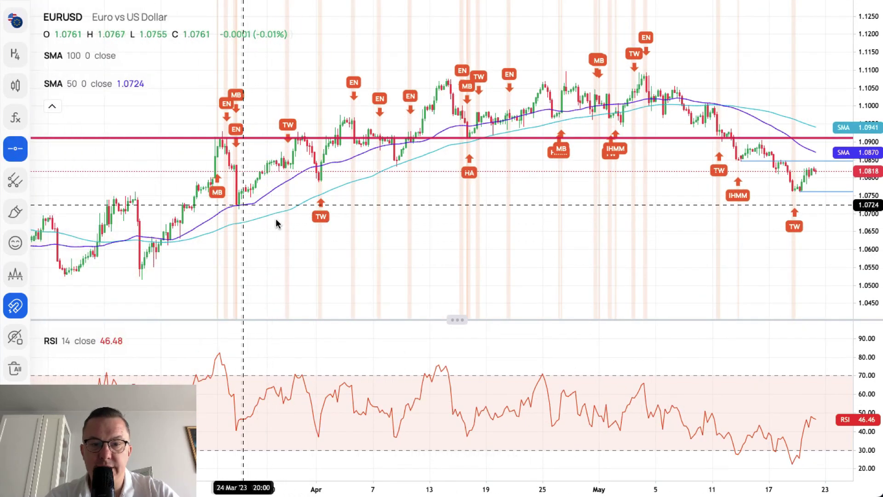
left_click(239, 210)
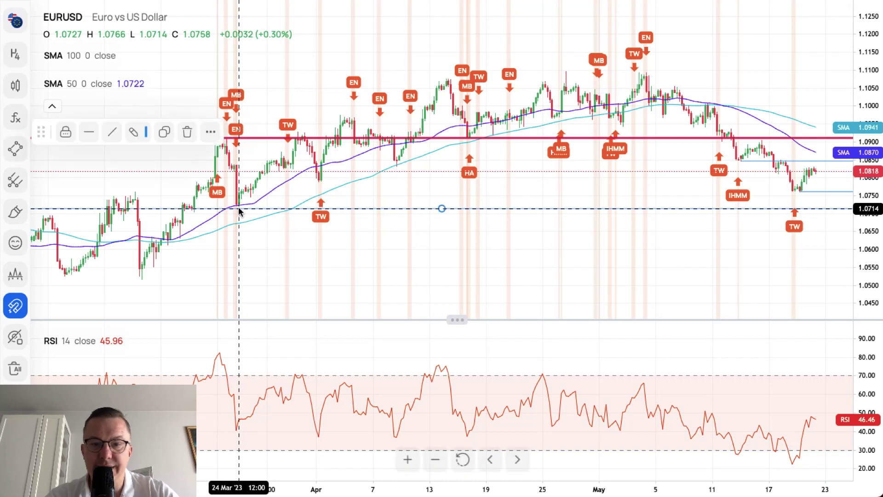
Make the 24 March line green and thicker, and place a copy of it at the 19 May low
left_click(134, 132)
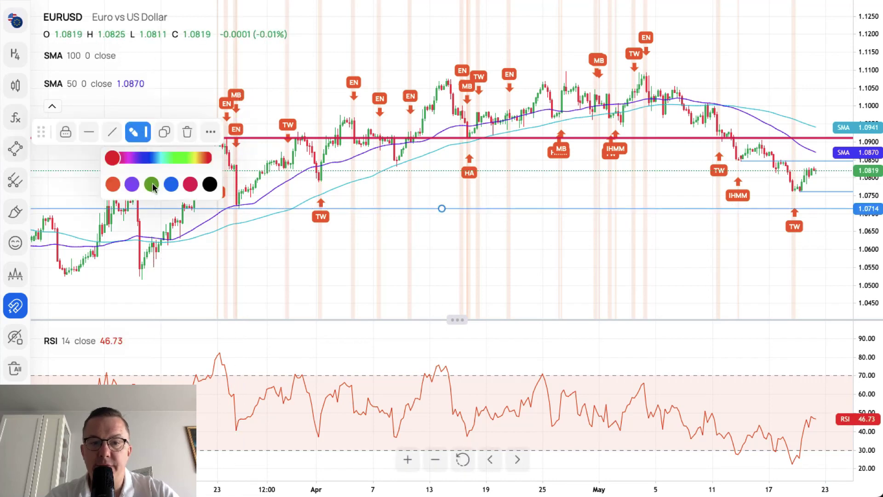
left_click(90, 132)
left_click(127, 161)
left_click(164, 132)
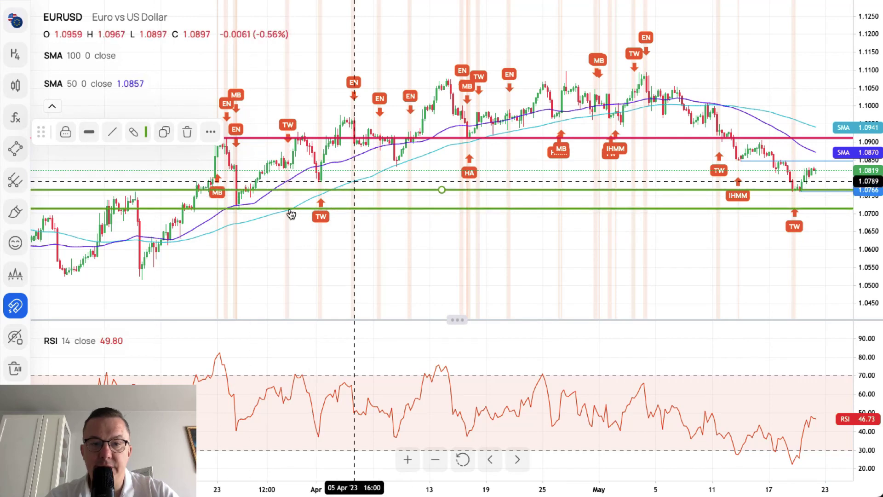
mouse_move(441, 190)
left_mouse_down()
mouse_move(294, 236)
mouse_move(115, 192)
mouse_move(136, 197)
left_mouse_up()
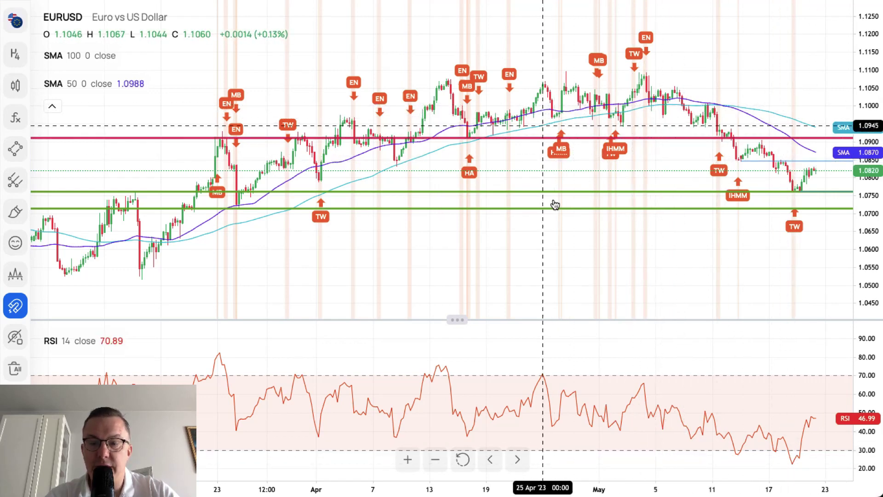
Draw a rectangle between the two green lines, from 24 March at about 1.0717 to 24 May at about 1.0757
left_click(18, 150)
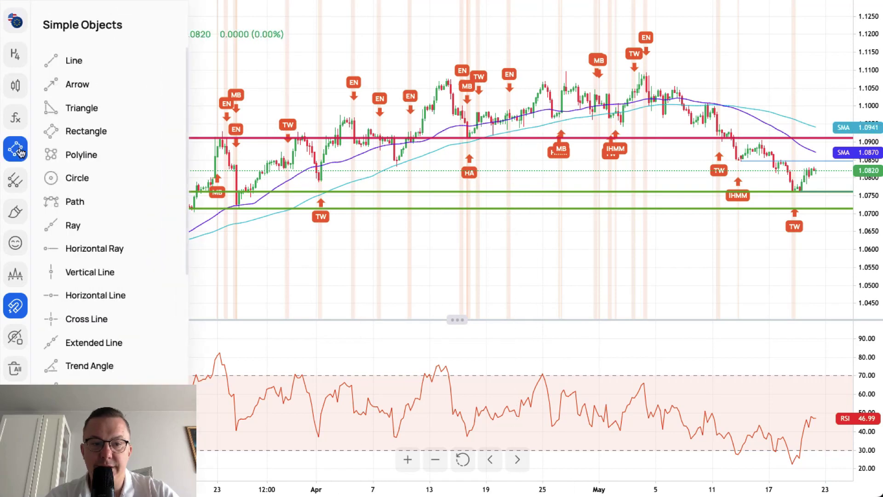
left_click(81, 132)
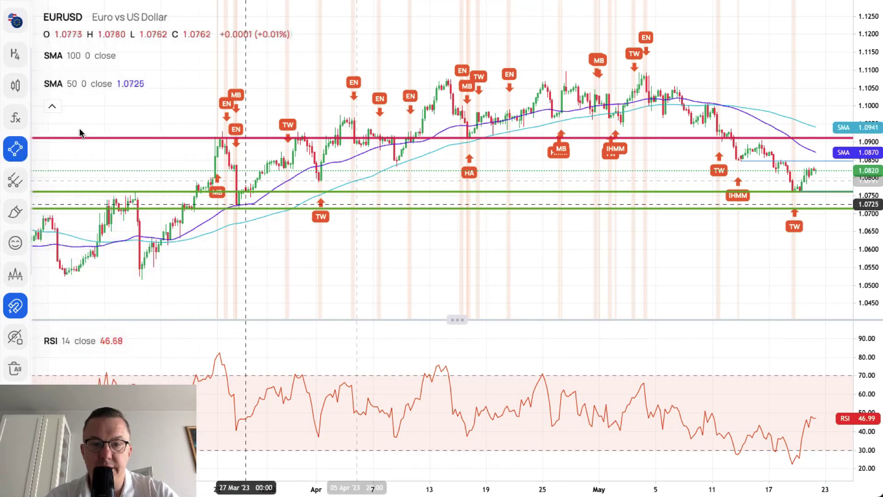
left_click(434, 230)
left_click(629, 276)
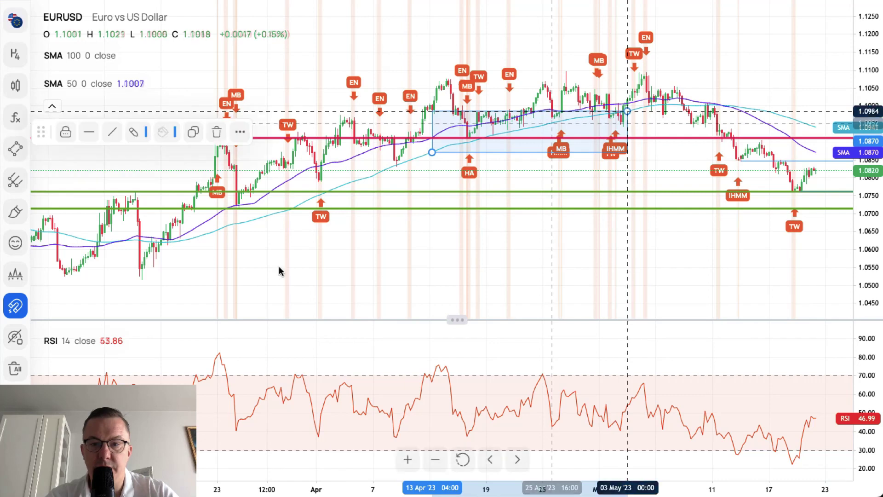
left_click_drag(432, 151, 390, 266)
left_click_drag(627, 111, 845, 193)
left_click_drag(389, 266, 239, 207)
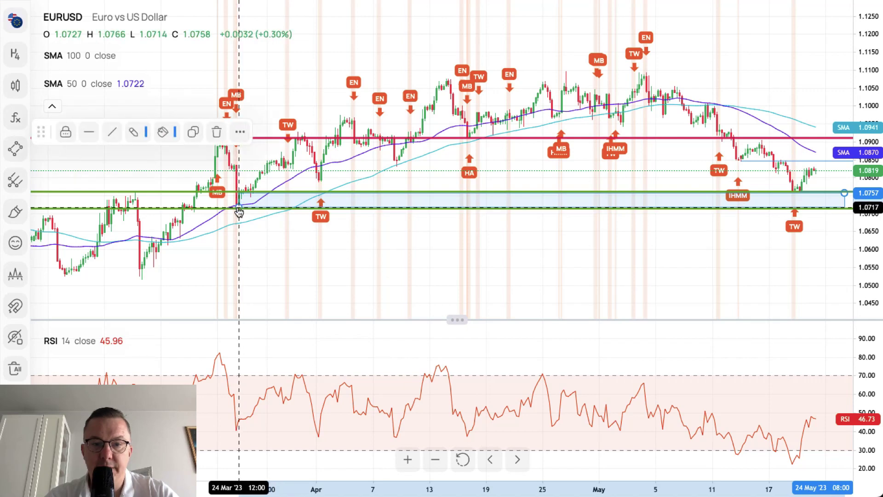
Set the support zone rectangle's fill to green and deselect it
left_click(168, 135)
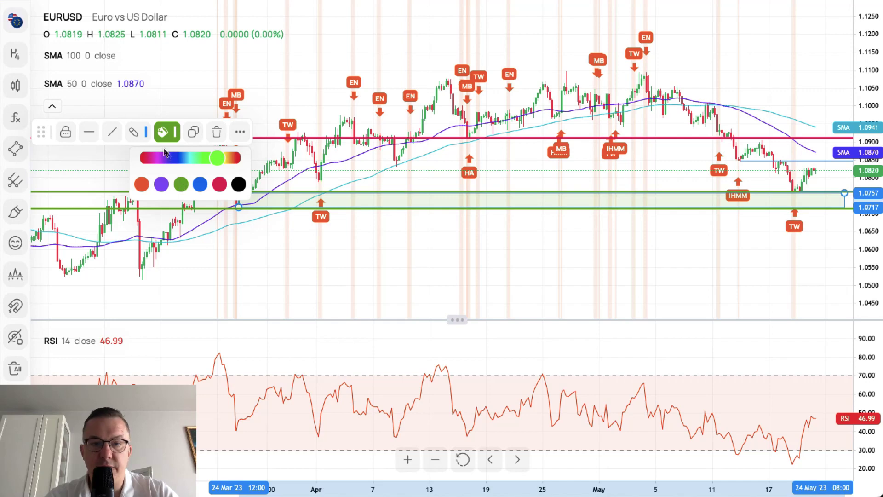
left_click(181, 184)
left_click(463, 256)
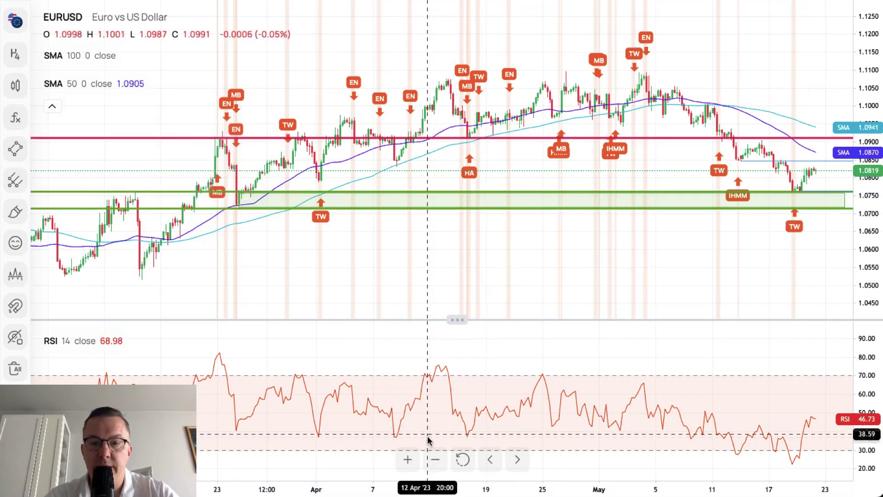
Capture the EURUSD chart with its marked levels as a screenshot, and switch the market to GBPUSD
left_click_drag(565, 253, 483, 270)
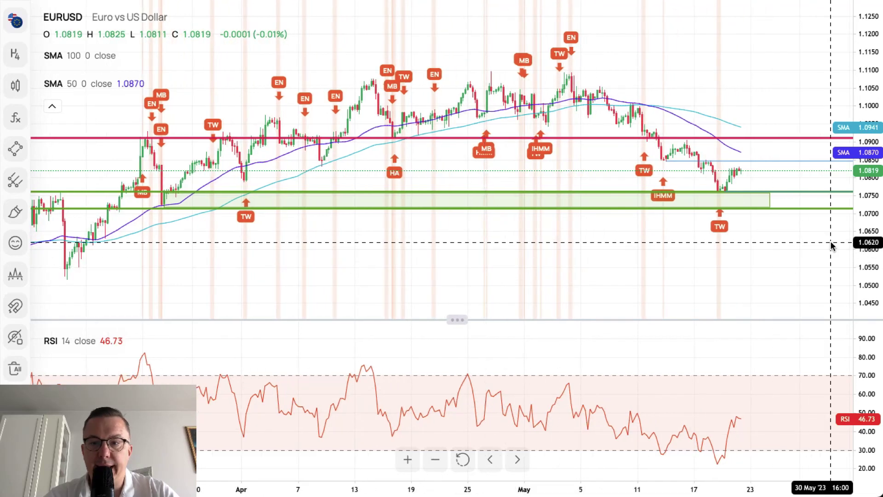
left_click_drag(870, 263, 868, 237)
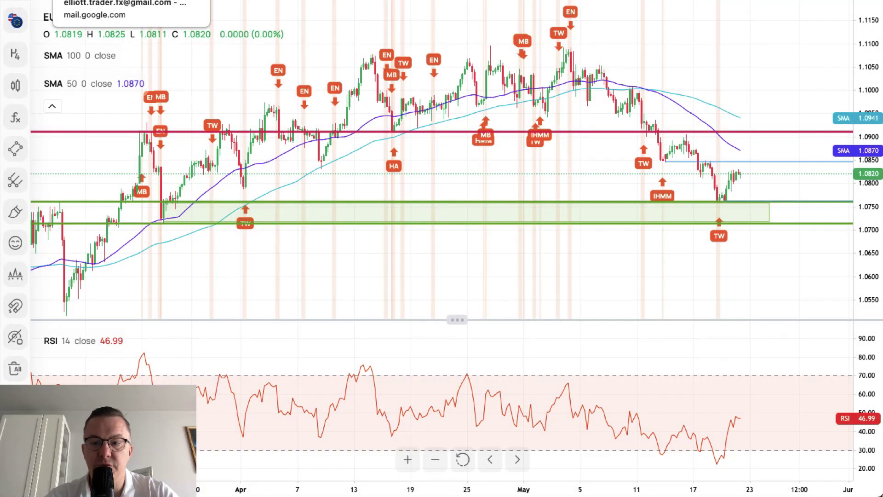
mouse_move(462, 494)
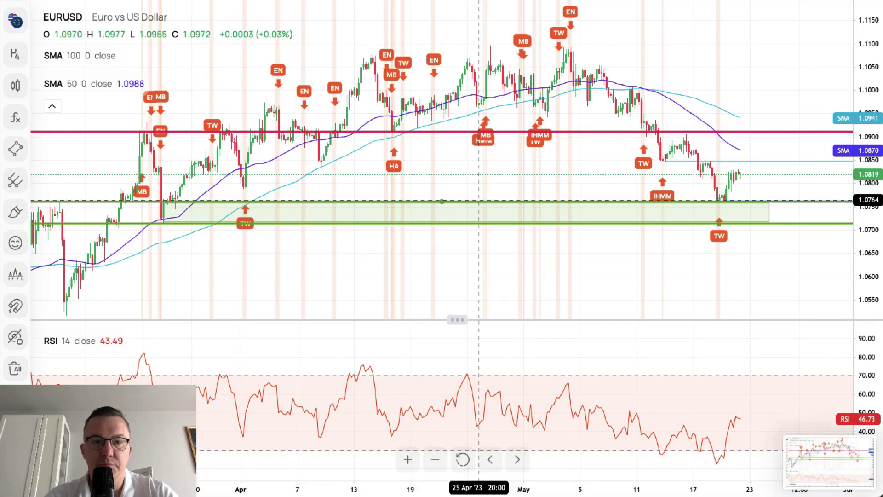
left_click(15, 20)
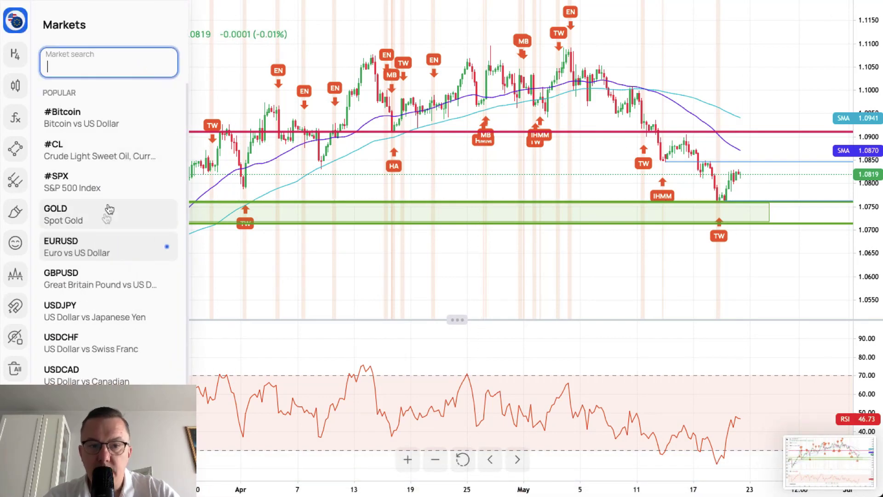
left_click(95, 280)
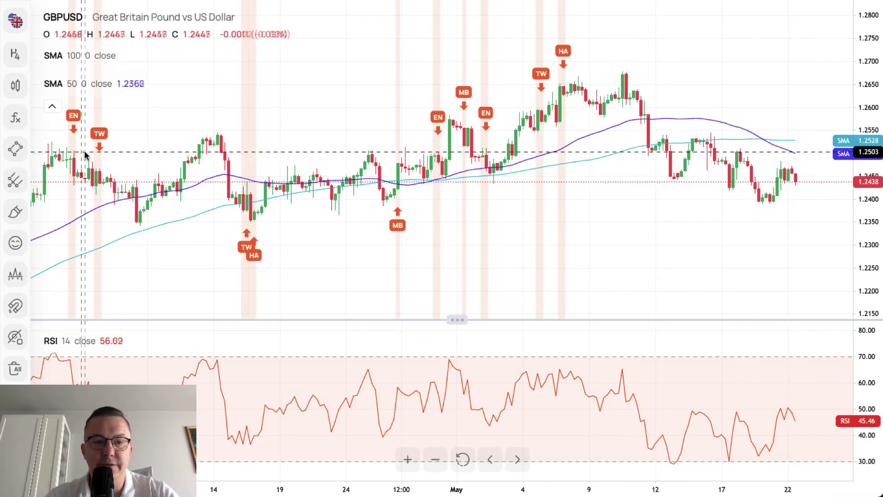
Draw a line under the falling lows, from 15 May at about 1.2438 to 22 May at about 1.2366
left_click(20, 150)
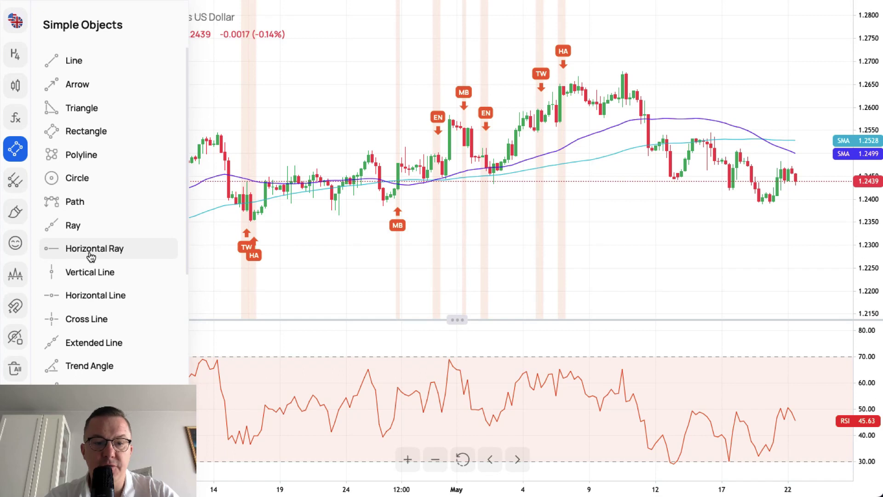
left_click(94, 67)
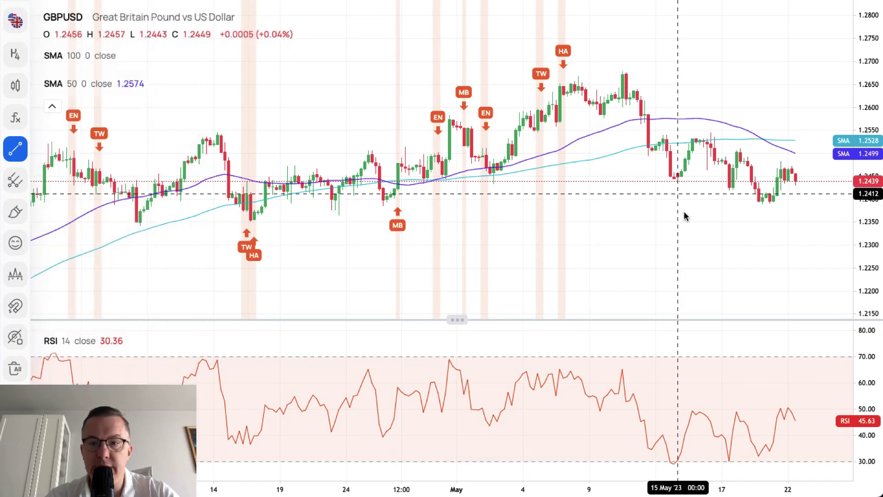
left_click(677, 182)
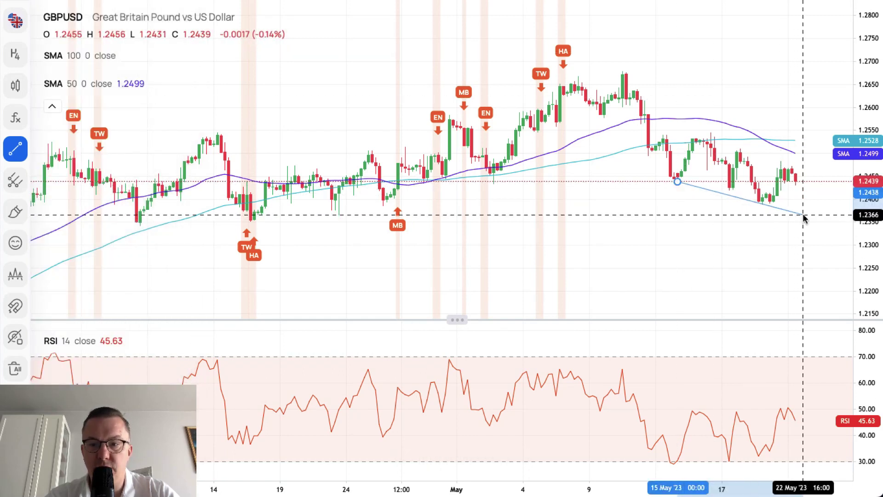
left_click(802, 214)
Copy the lower trend line and fit the copy along the falling highs, from 16 May at about 1.2548 to about 1.2446
left_click_drag(802, 214, 802, 196)
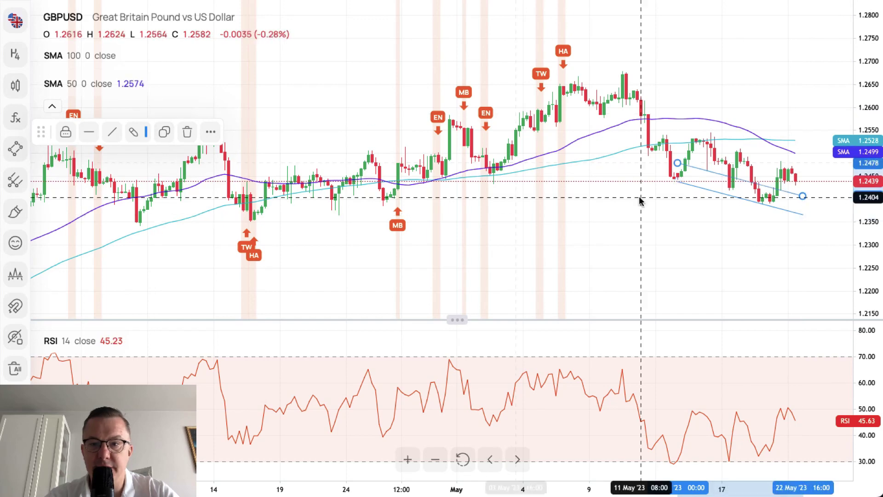
left_click_drag(678, 162, 713, 133)
mouse_move(802, 196)
left_mouse_down()
mouse_move(839, 166)
mouse_move(820, 186)
mouse_move(822, 178)
left_mouse_up()
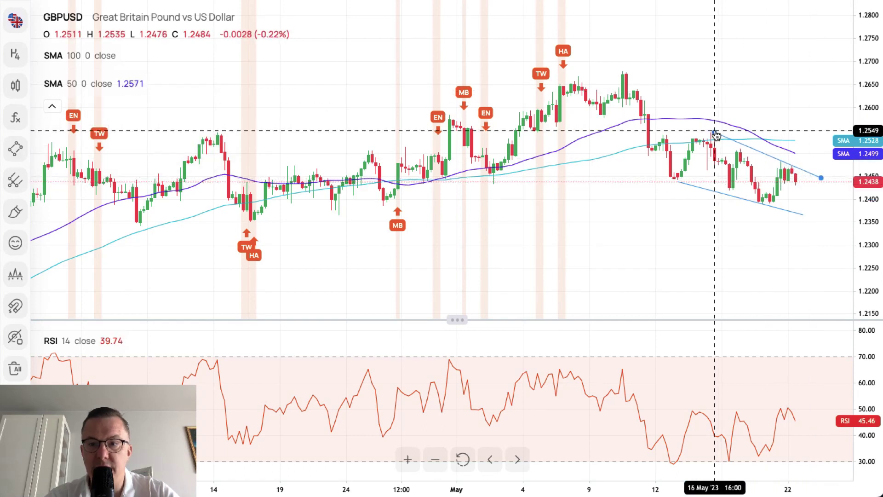
left_click_drag(715, 134, 708, 133)
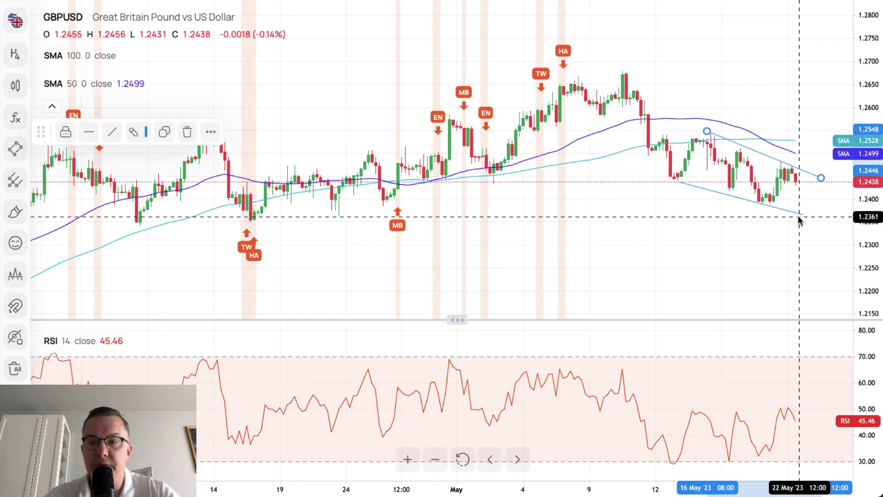
left_click(758, 248)
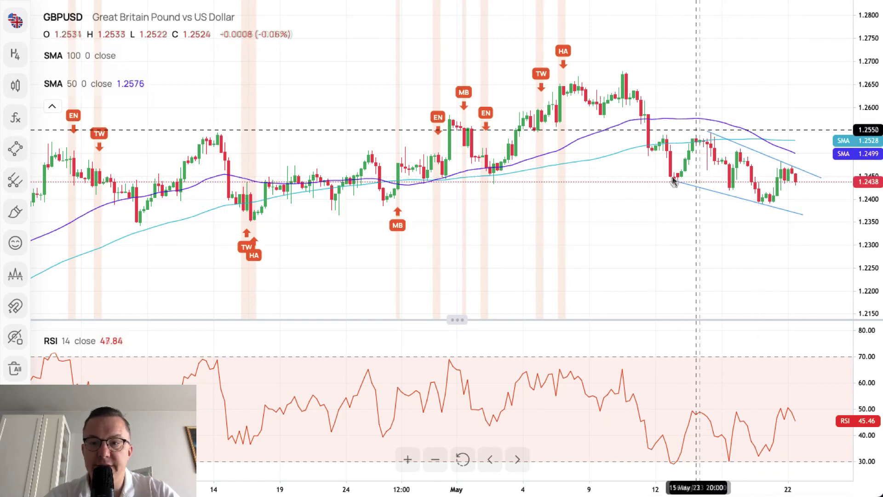
left_click(762, 206)
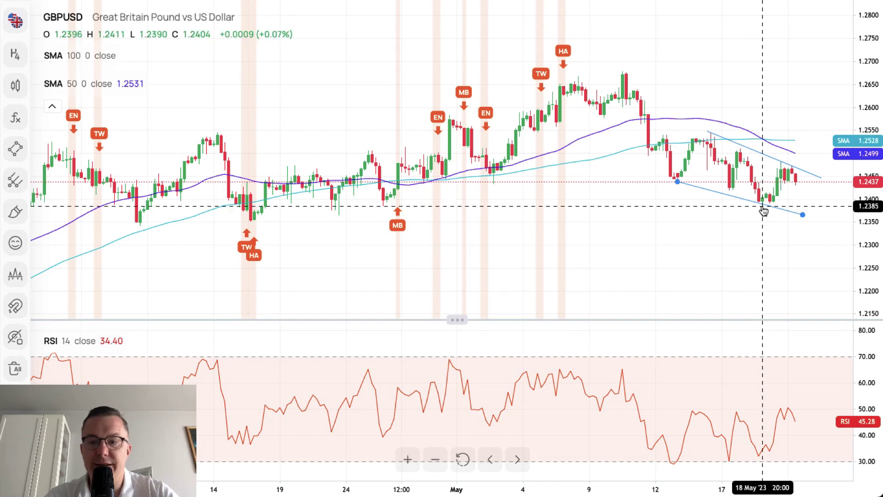
left_click(664, 416)
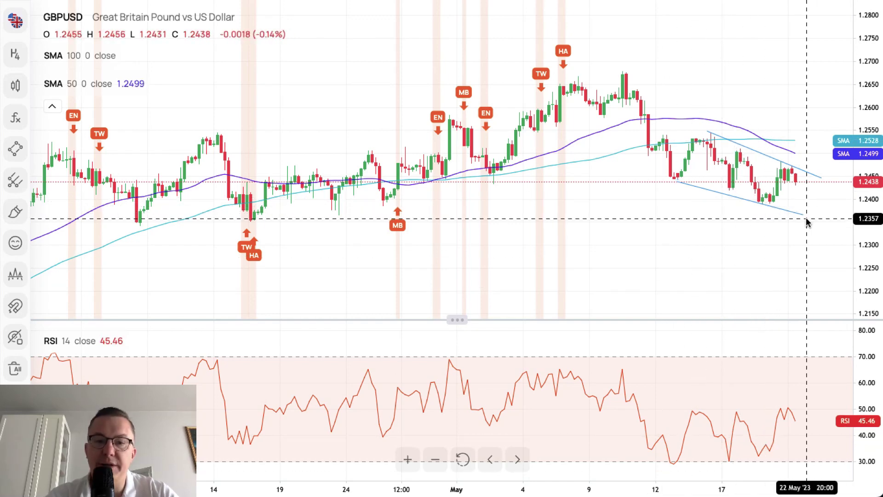
left_click(15, 149)
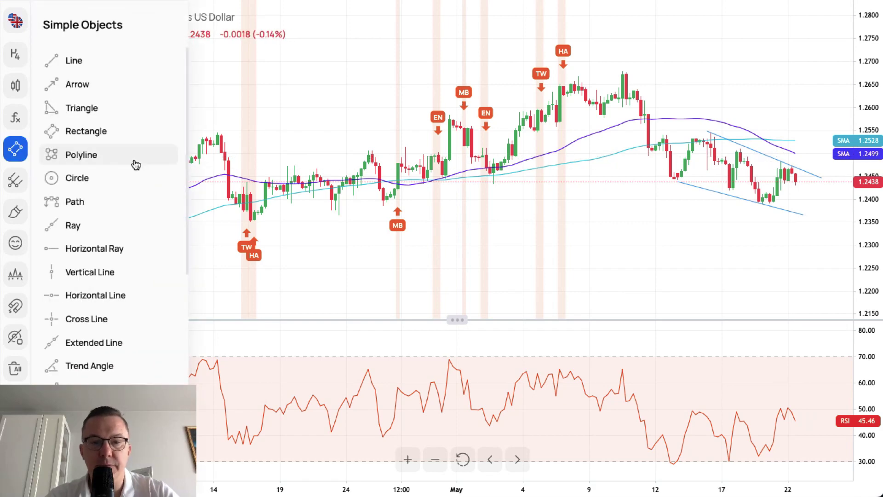
left_click(95, 297)
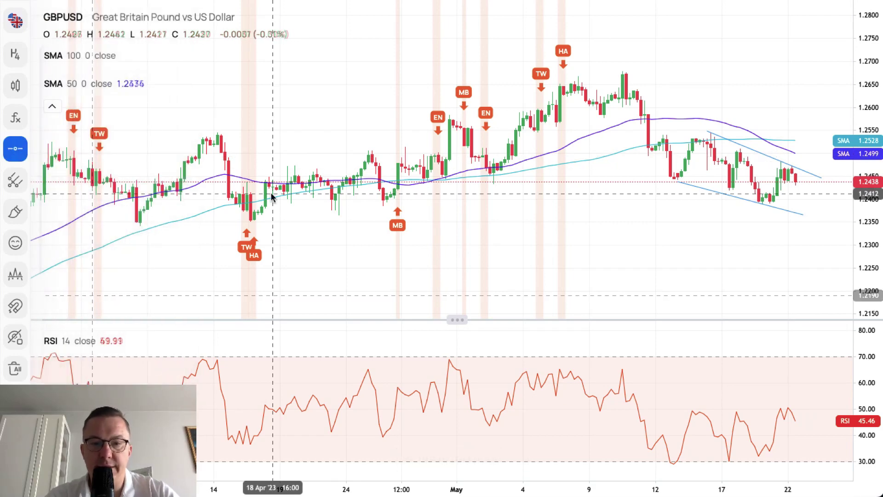
left_click(137, 232)
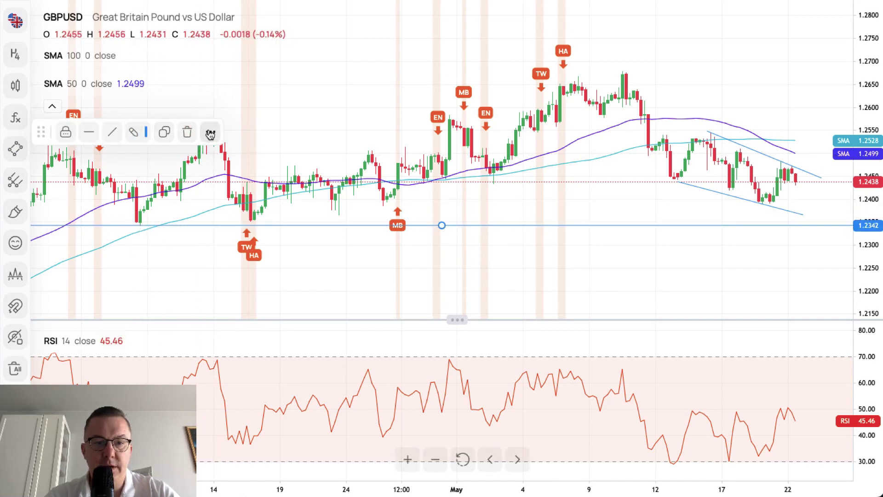
left_click(188, 132)
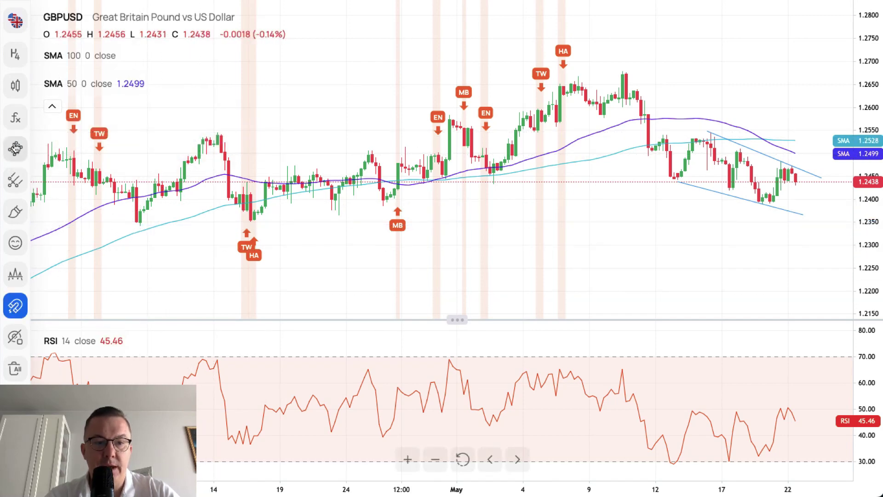
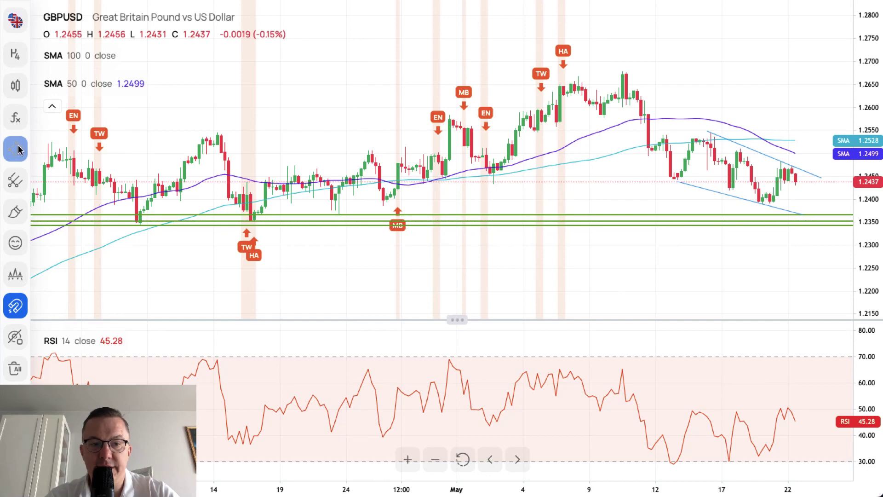
Draw a rectangle with green outline and fill across the green support lines, extending it beyond the latest candle, and deselect it
left_click(72, 130)
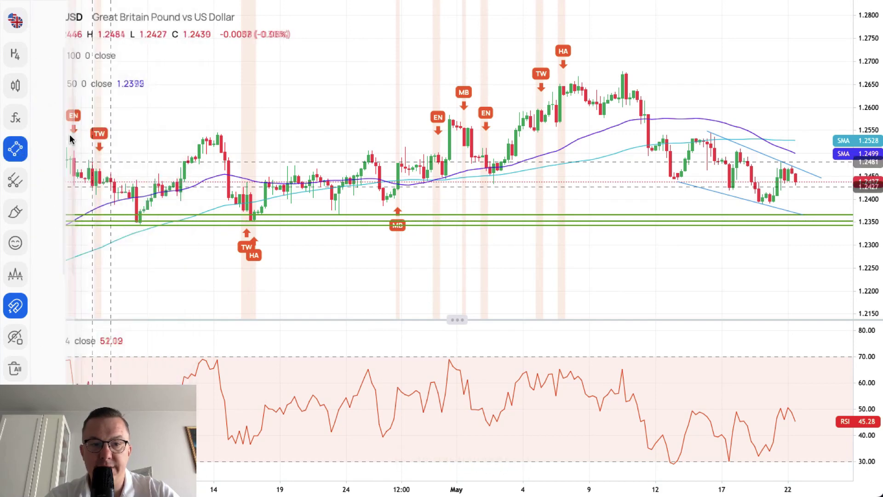
mouse_move(121, 220)
left_mouse_down()
mouse_move(256, 229)
mouse_move(239, 232)
mouse_move(232, 216)
left_mouse_up()
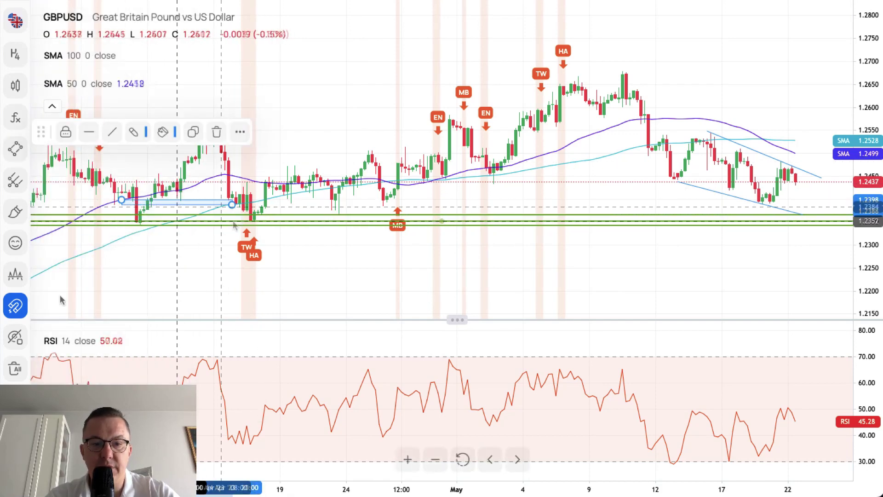
left_click(163, 132)
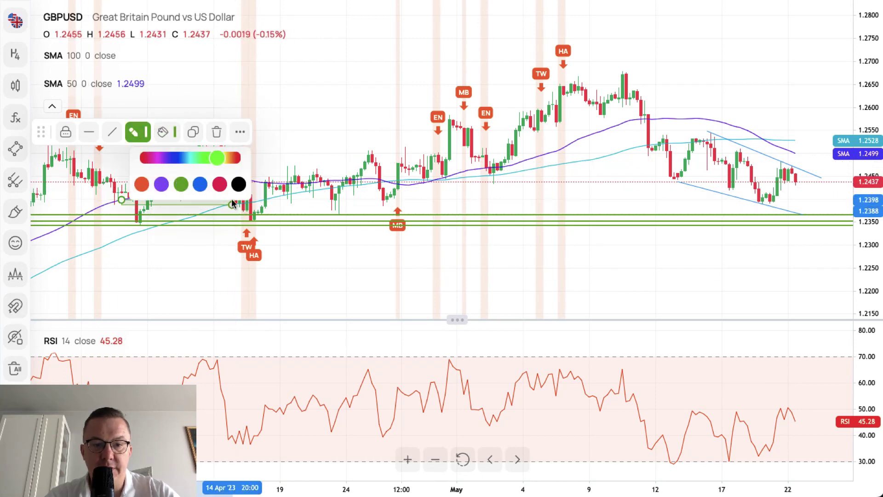
mouse_move(233, 204)
left_mouse_down()
mouse_move(763, 205)
mouse_move(839, 229)
mouse_move(840, 204)
mouse_move(844, 229)
left_mouse_up()
left_click(817, 252)
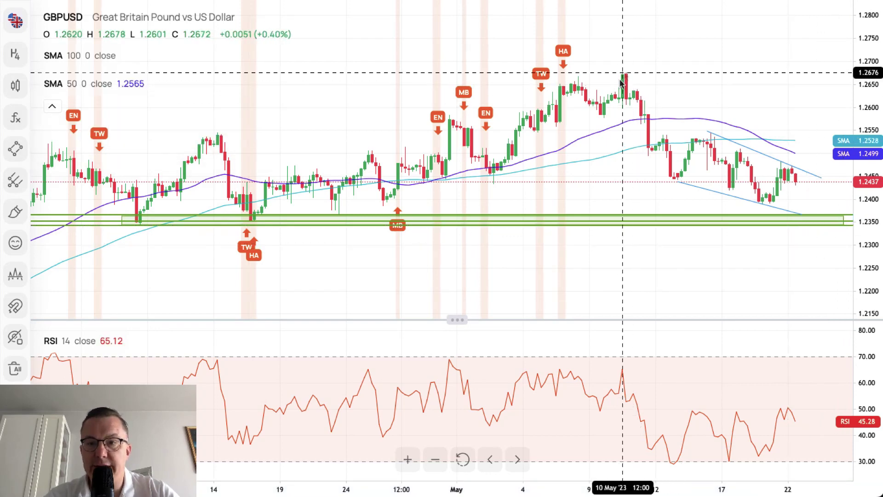
Turn on the magnet and place a horizontal line at the 10 May high, 1.2678
left_click(17, 158)
left_click(53, 291)
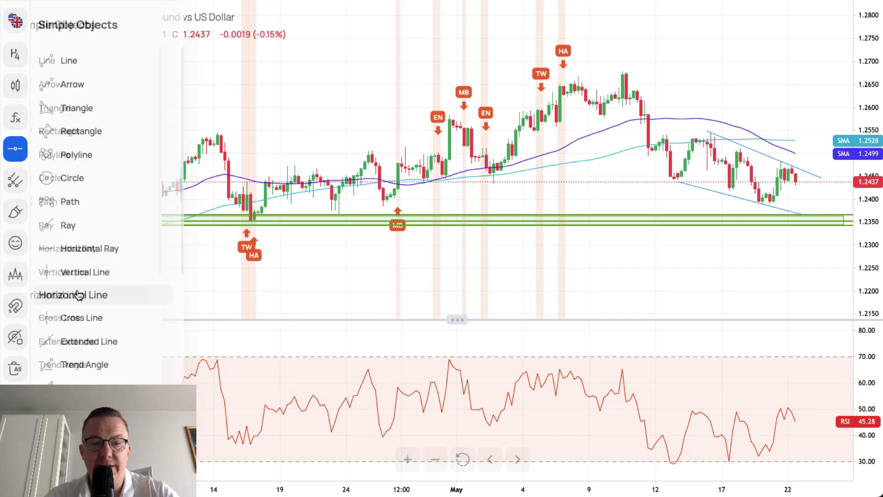
left_click(15, 305)
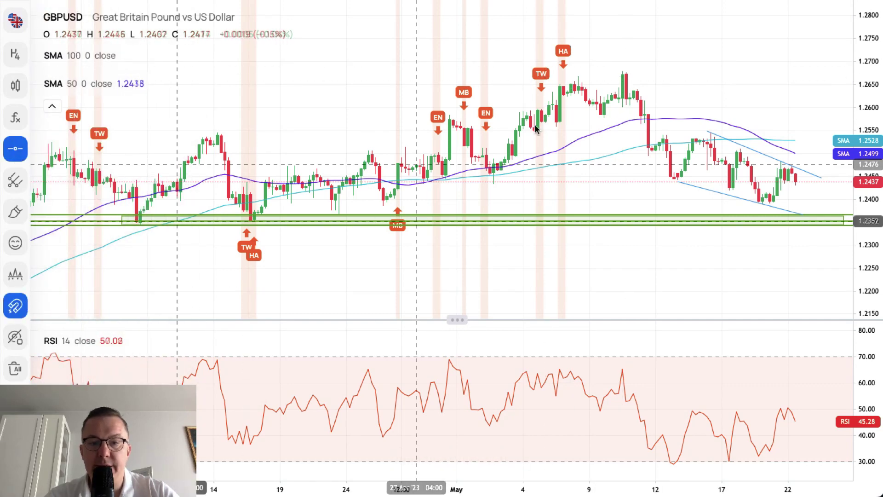
left_click(623, 72)
Make the resistance line at the 10 May high red and thicker, and deselect it
left_click(138, 133)
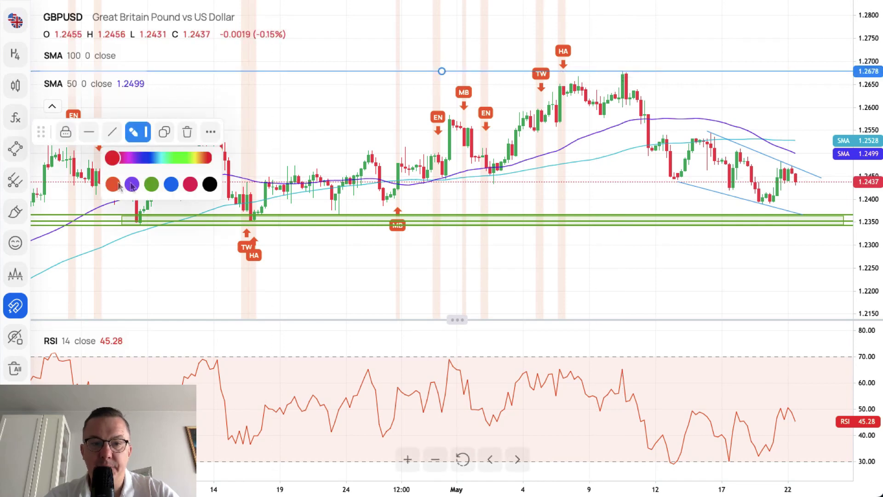
left_click(190, 185)
left_click(95, 135)
left_click(151, 163)
left_click(632, 42)
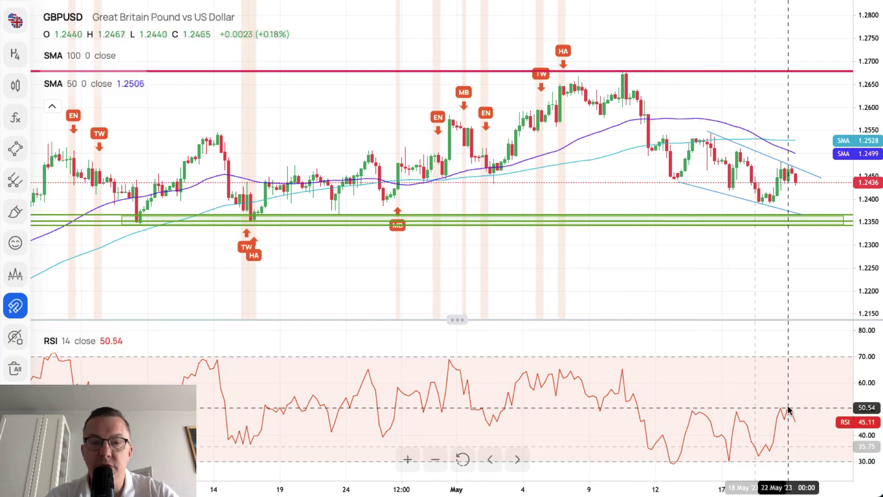
Place a horizontal ray from the 19 May high at 1.2483
left_click_drag(868, 284, 868, 244)
left_click_drag(788, 73, 757, 117)
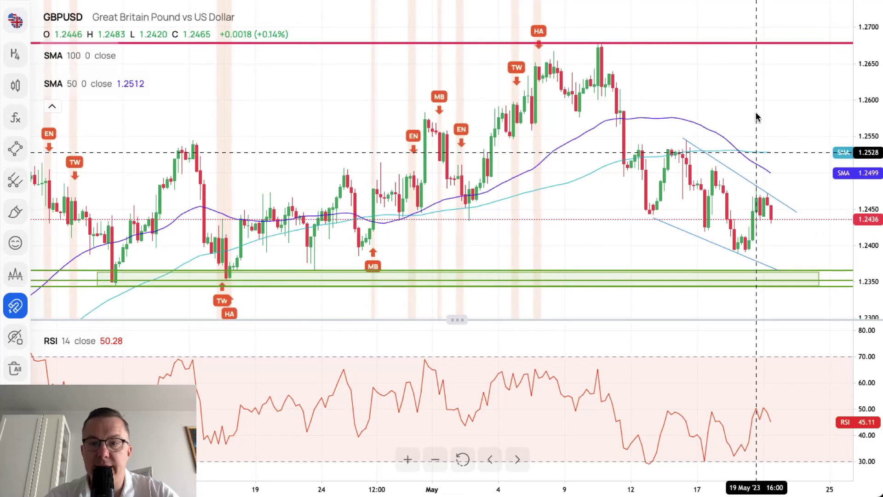
left_click(23, 156)
left_click(83, 248)
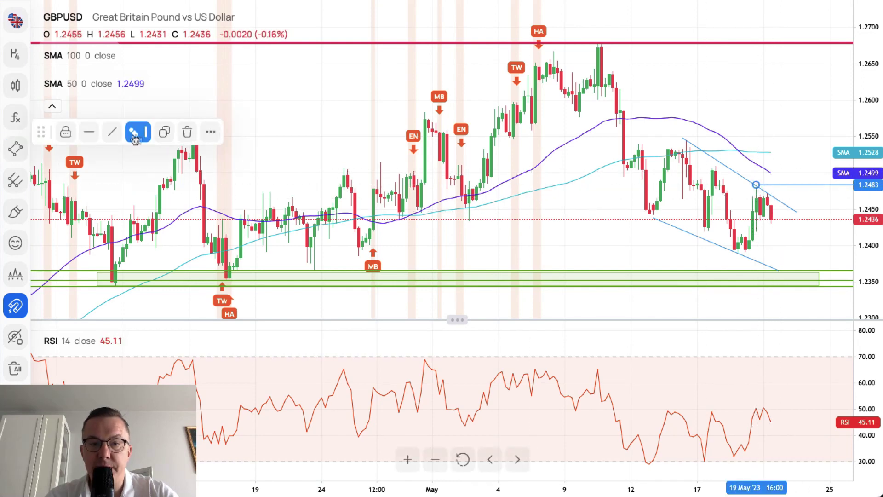
Copy the horizontal ray to the 17 May high at 1.2509 and to the 16 May high at 1.2545
left_click(162, 133)
left_click_drag(755, 168, 715, 167)
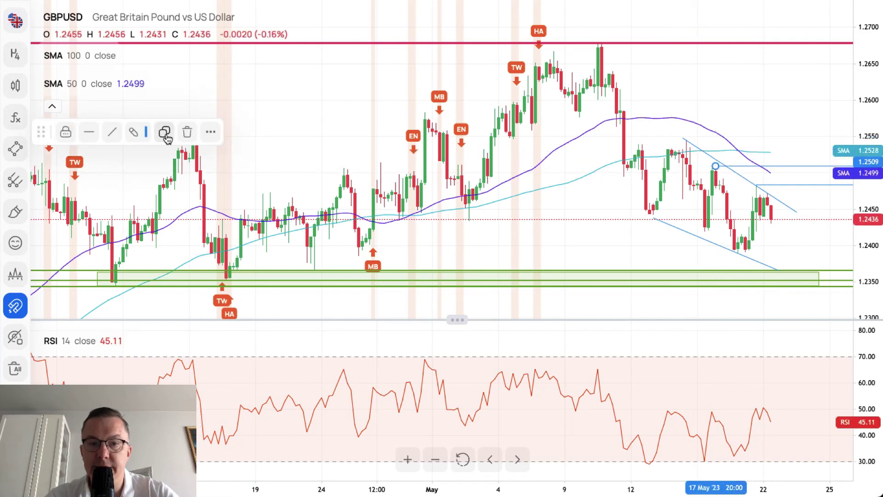
left_click(165, 133)
left_click_drag(705, 145, 668, 134)
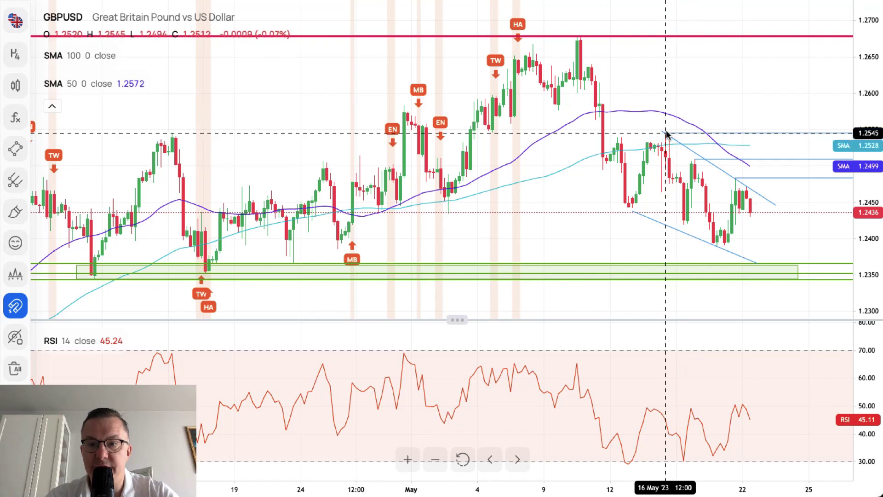
Capture the GBPUSD chart with its marked levels as a screenshot, and switch the market to USDJPY
scroll(736, 92, "right", 3)
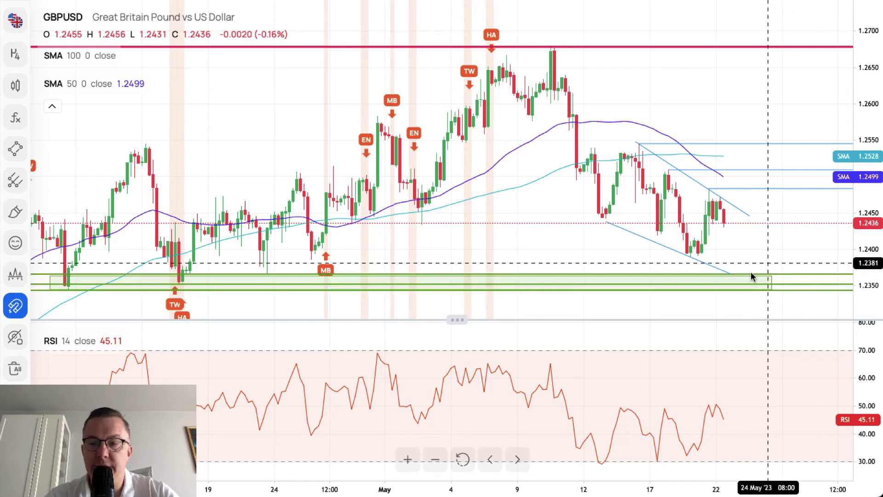
left_click_drag(794, 254, 791, 232)
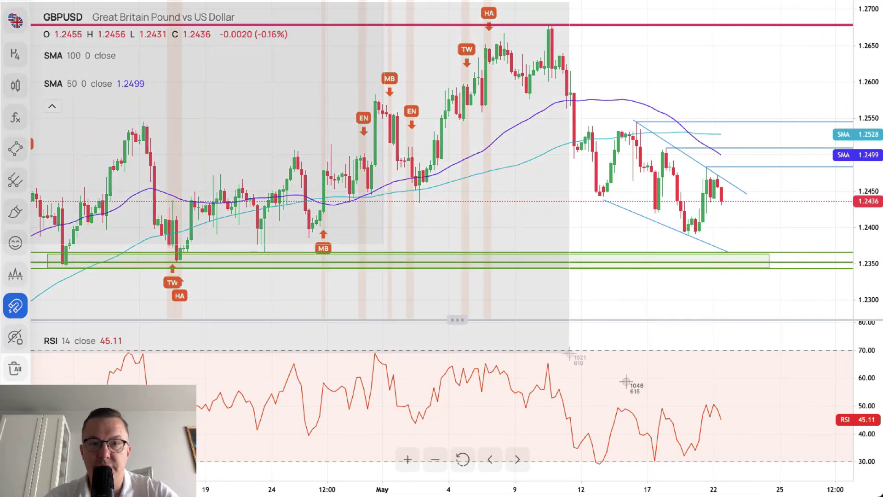
key("super+shift+3")
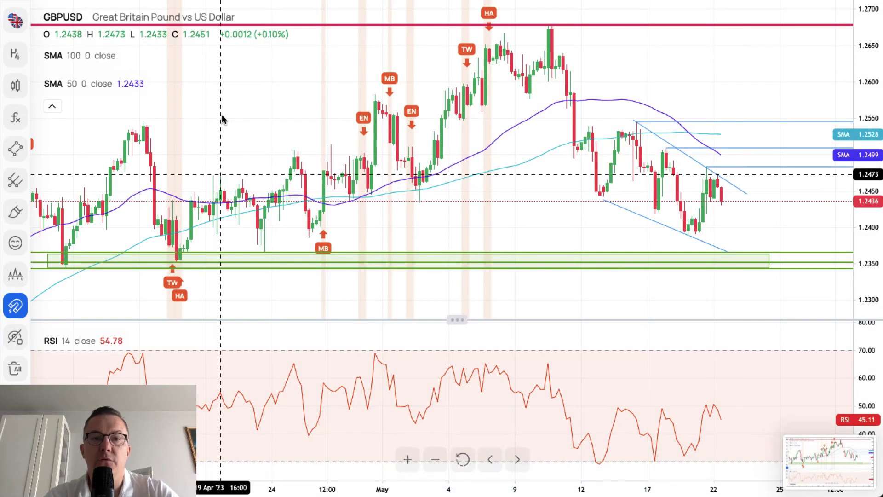
left_click(16, 22)
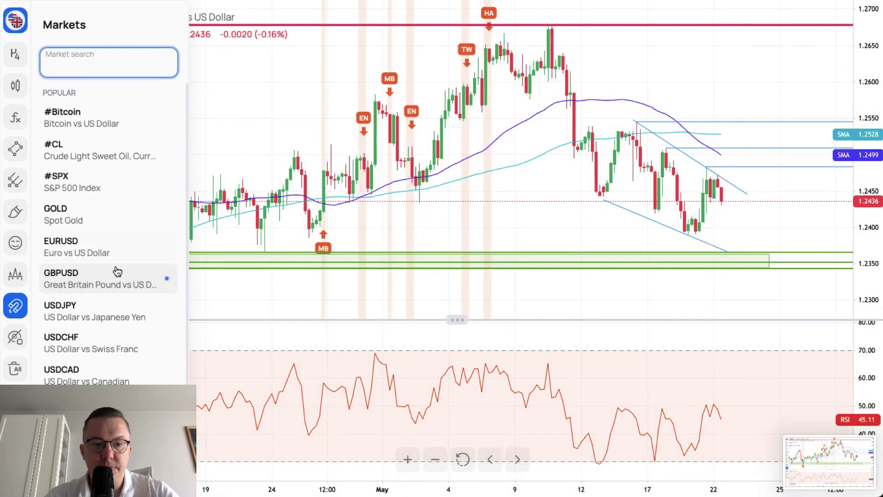
left_click(109, 315)
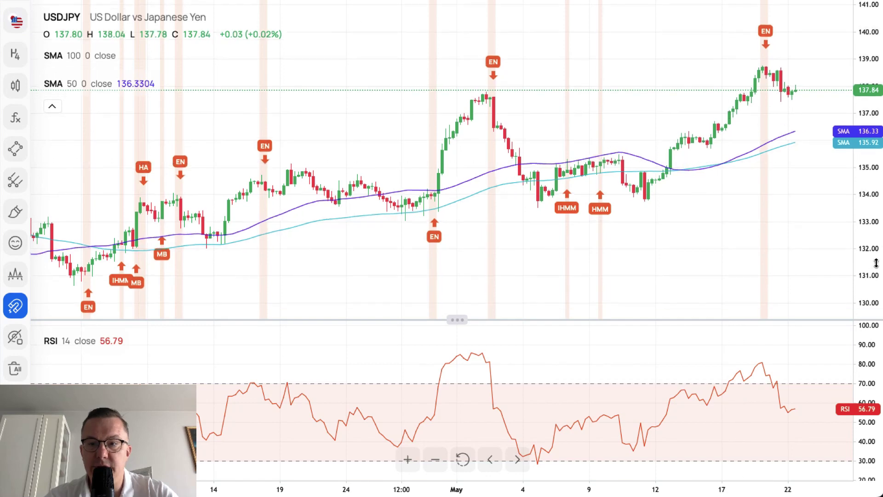
Place a horizontal line at the 8 March high at 137.92 on the USDJPY chart
left_click(435, 460)
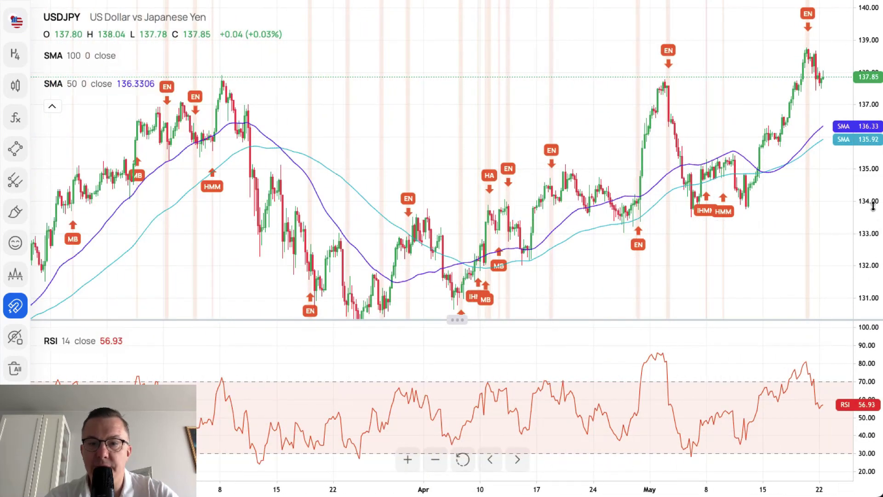
left_click_drag(769, 247, 717, 253)
left_click(15, 148)
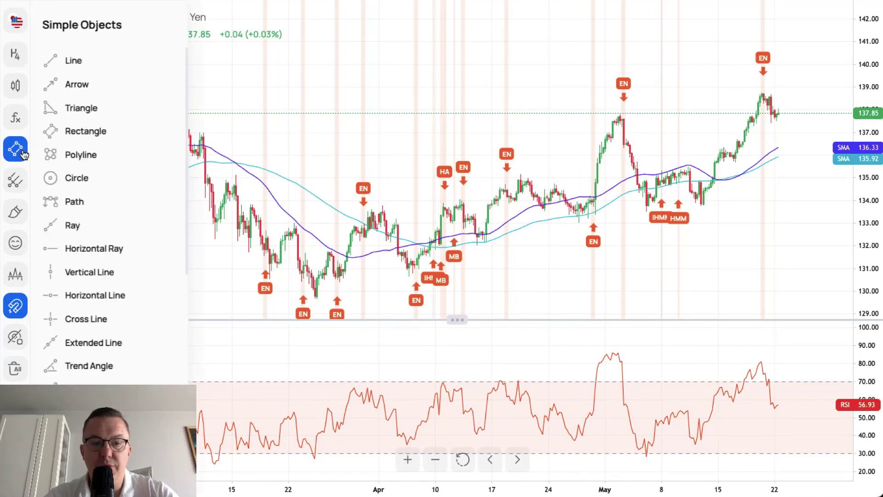
left_click(73, 293)
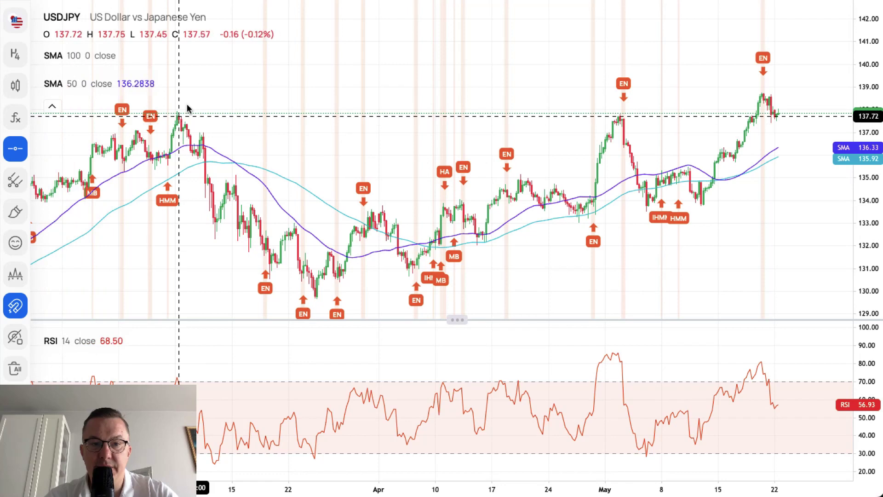
left_click(187, 108)
Make the horizontal line at 137.92 red and set it to the thickest width
left_click(145, 133)
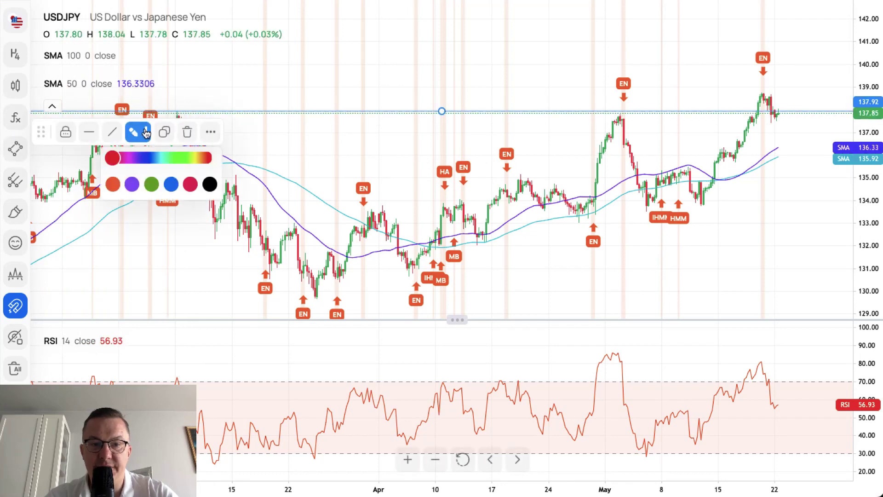
left_click(188, 185)
left_click(88, 131)
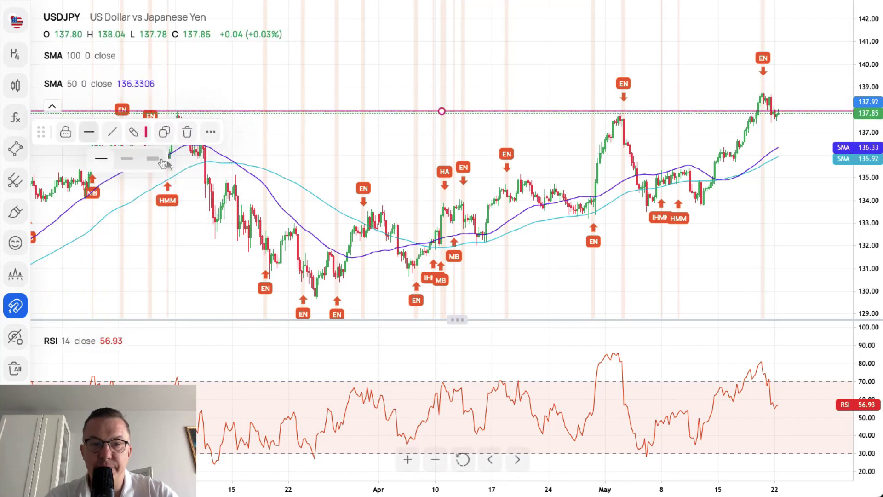
left_click(152, 159)
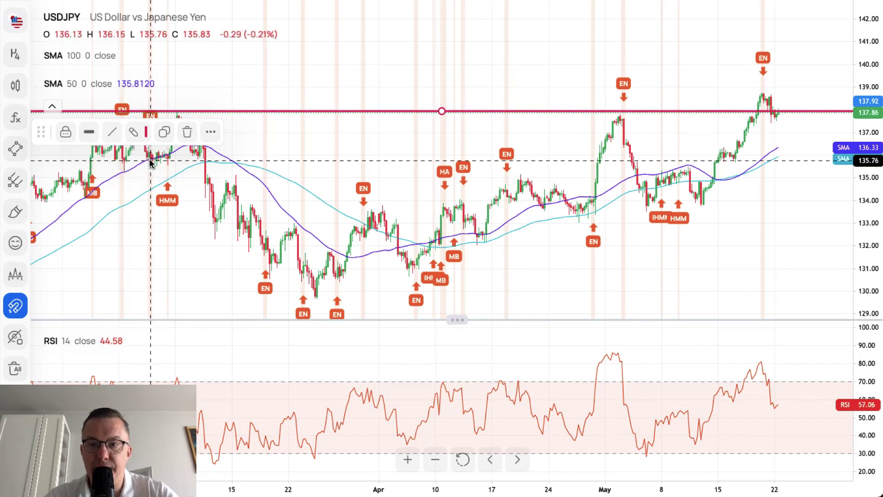
Copy the red resistance line up to the May peak at 138.68 and set the copy to the thinnest width
left_click(168, 132)
mouse_move(501, 95)
left_mouse_down()
mouse_move(707, 174)
mouse_move(761, 95)
left_mouse_up()
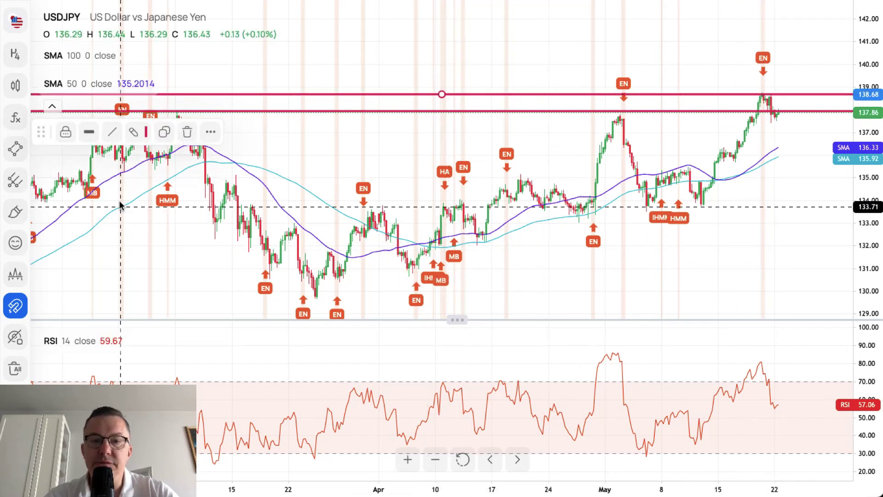
left_click(101, 159)
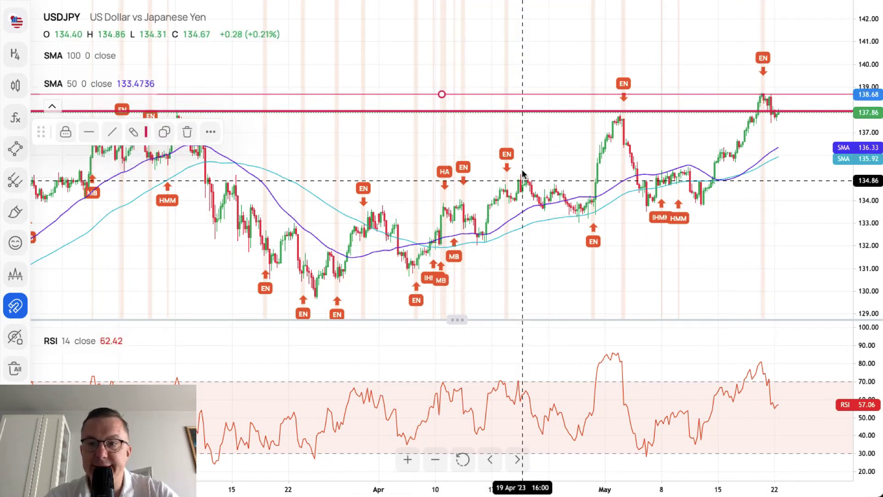
Move the thin red resistance line exactly onto the 18 May high, and deselect it
left_click(408, 460)
left_click_drag(874, 317, 873, 197)
left_click_drag(808, 146, 790, 289)
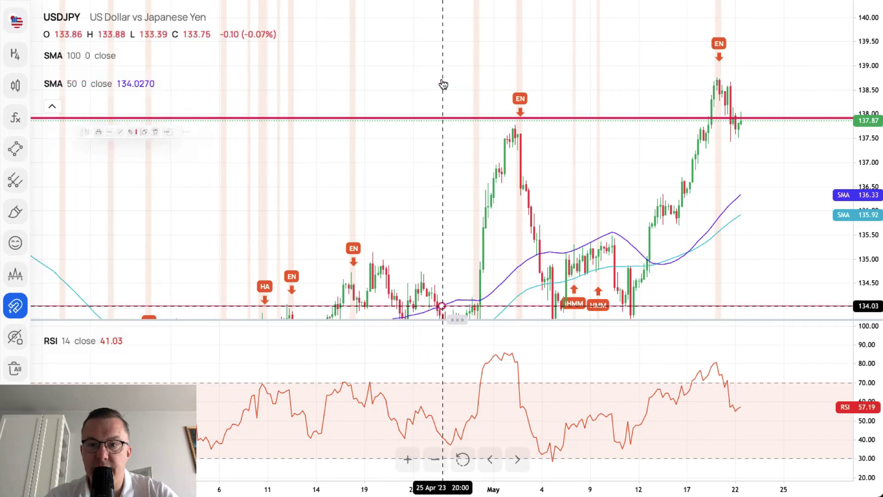
left_click(718, 80)
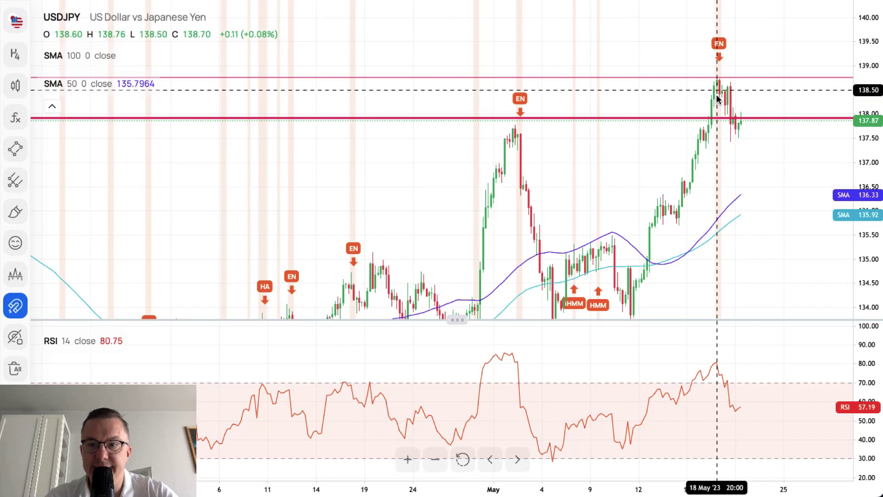
left_click(730, 123)
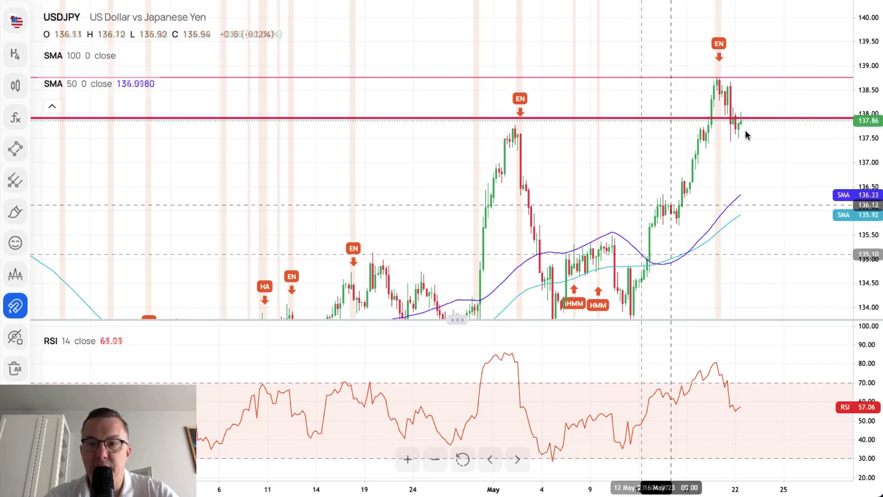
Copy the thick red resistance line down to the early May high just below it, and deselect the copy
left_click(420, 119)
left_click(165, 137)
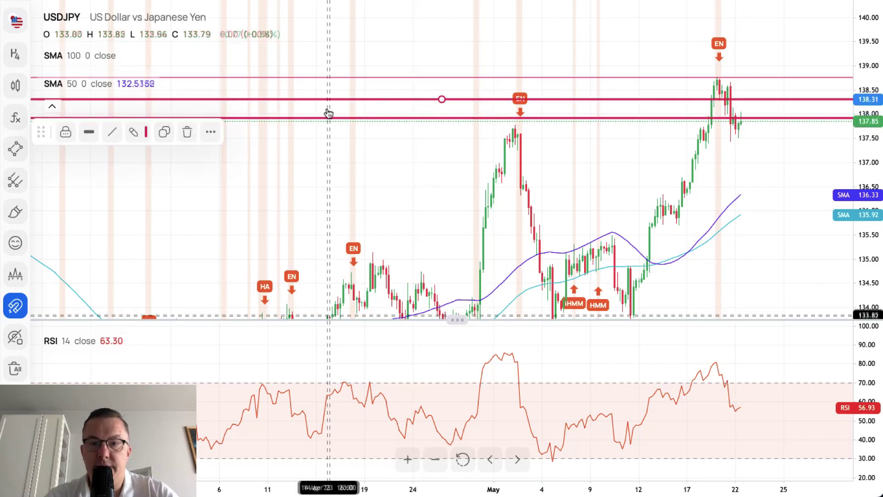
left_click_drag(525, 136, 517, 125)
left_click(725, 148)
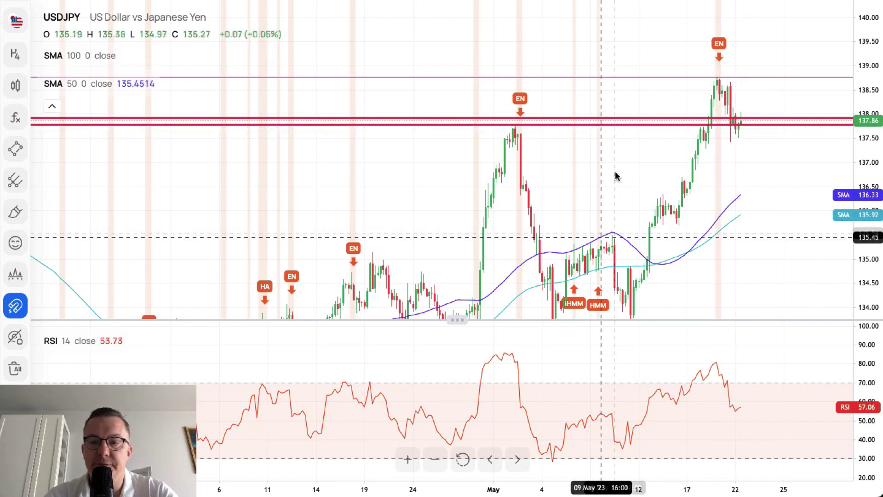
Place a horizontal line at 135.55, on the 10 May peak of the 50-period moving average
left_click_drag(385, 184, 294, 149)
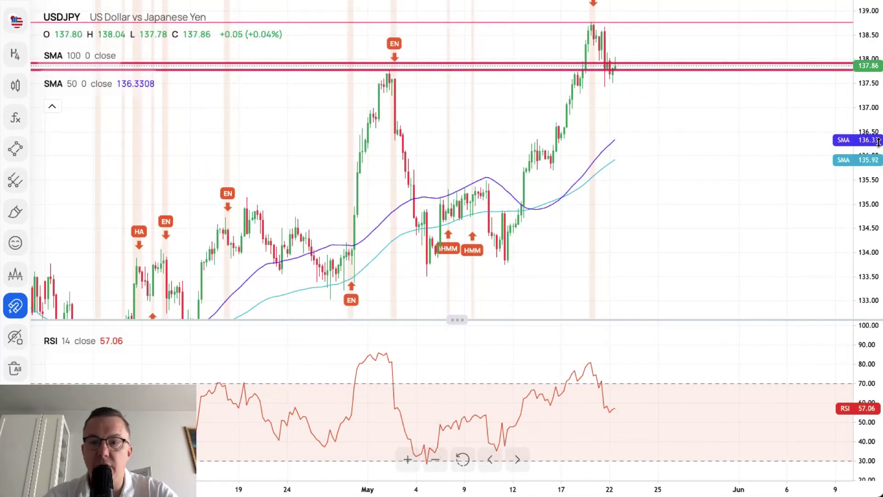
left_click_drag(874, 111, 874, 157)
left_click_drag(680, 172, 686, 215)
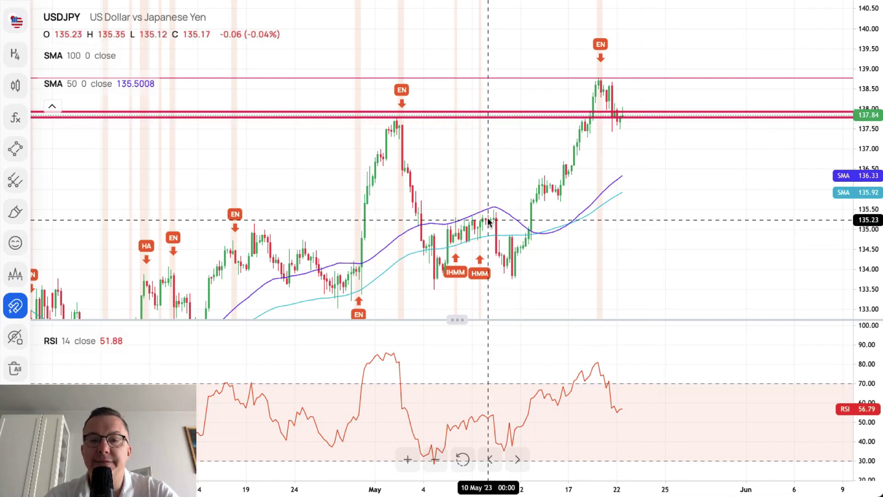
left_click(17, 151)
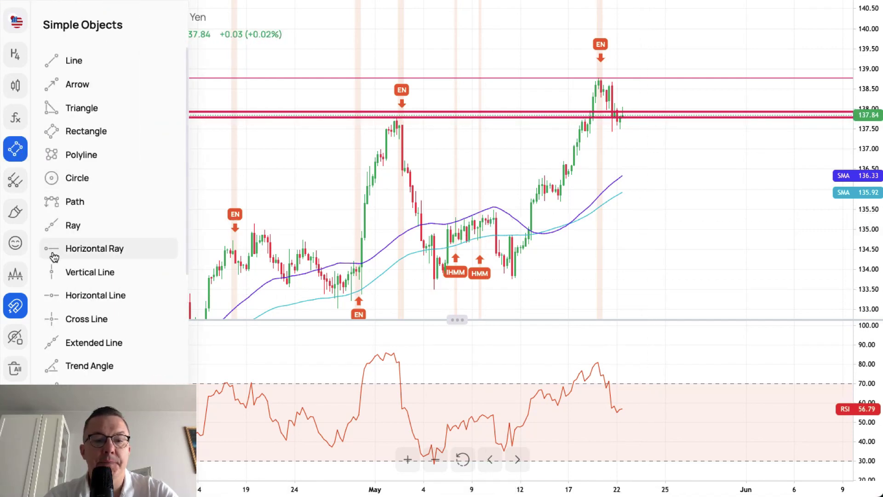
left_click(74, 295)
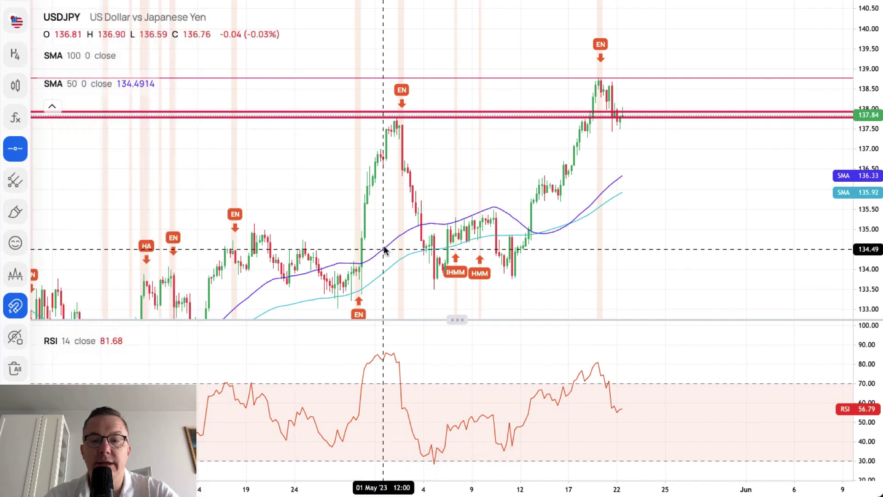
left_click(494, 208)
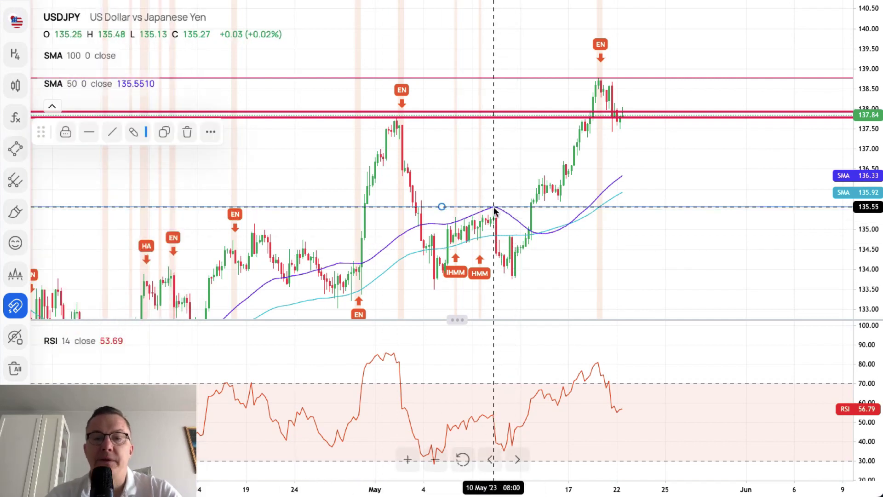
Make the support line at 135.55 green with the thickest width, and deselect it
left_click(133, 131)
left_click(152, 185)
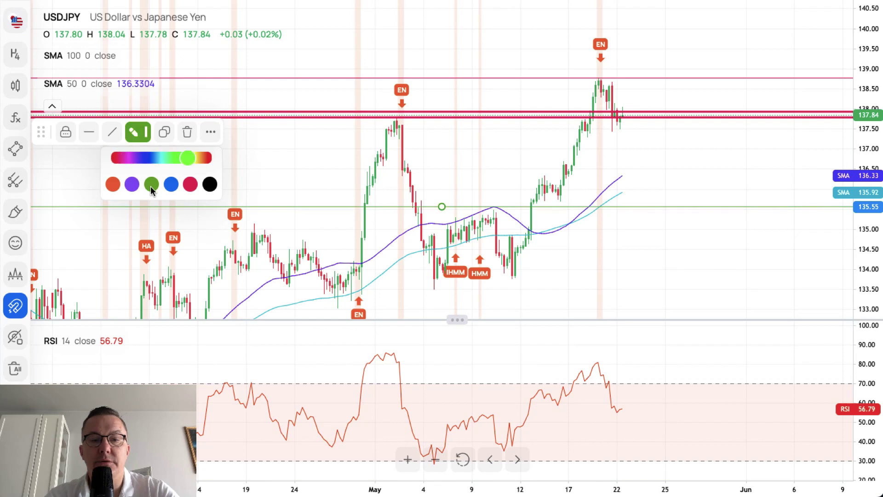
left_click(89, 133)
left_click(154, 160)
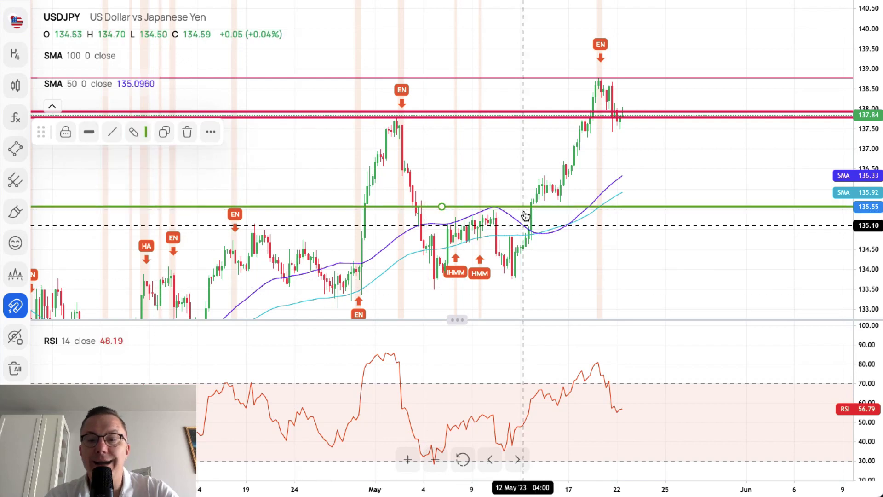
left_click(765, 238)
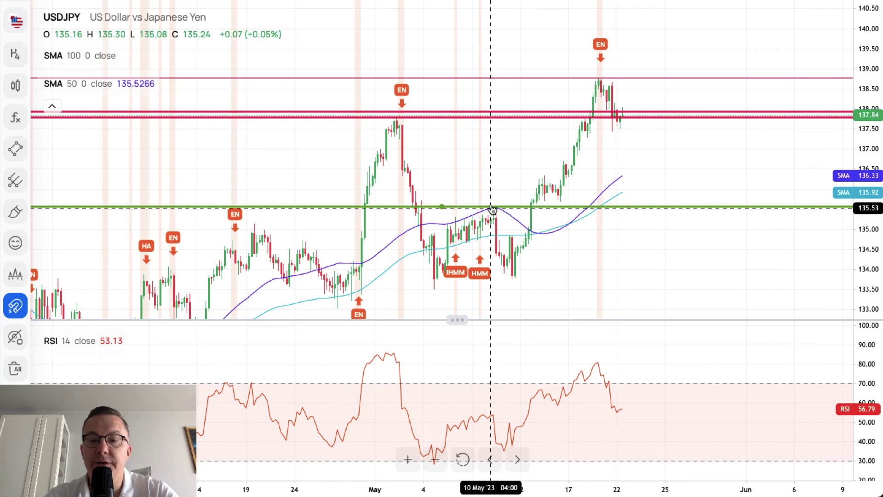